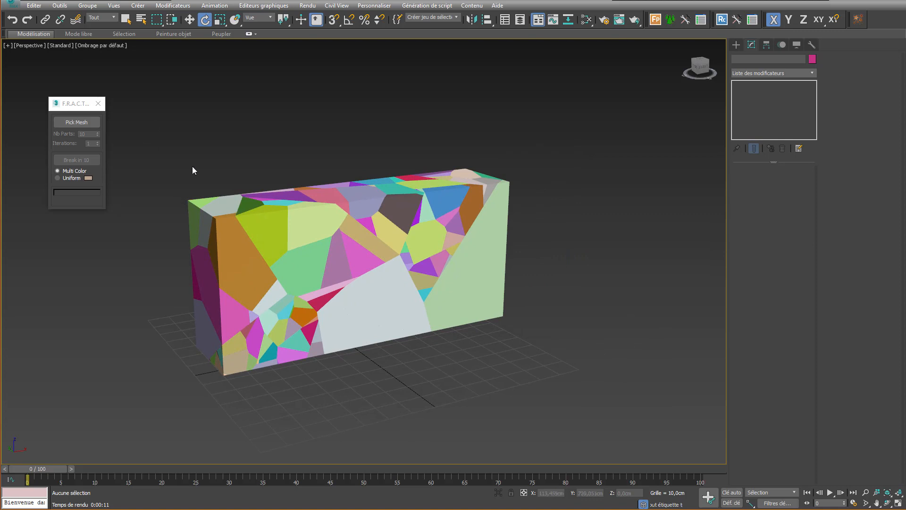
Step: Delete the fractured multicoloured block and draw a new standard box about 28 cm long, 177 cm wide and 107 cm high
drag(568, 390, 569, 390)
key(Delete)
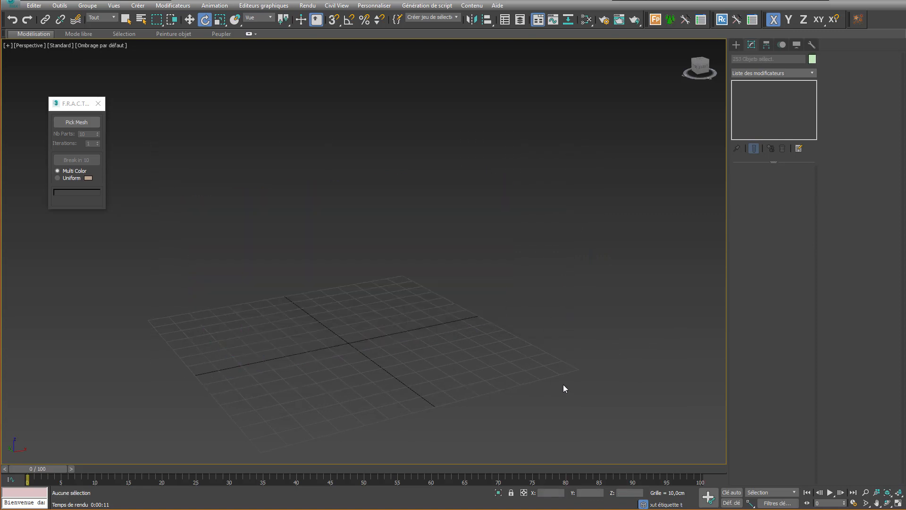
click(736, 45)
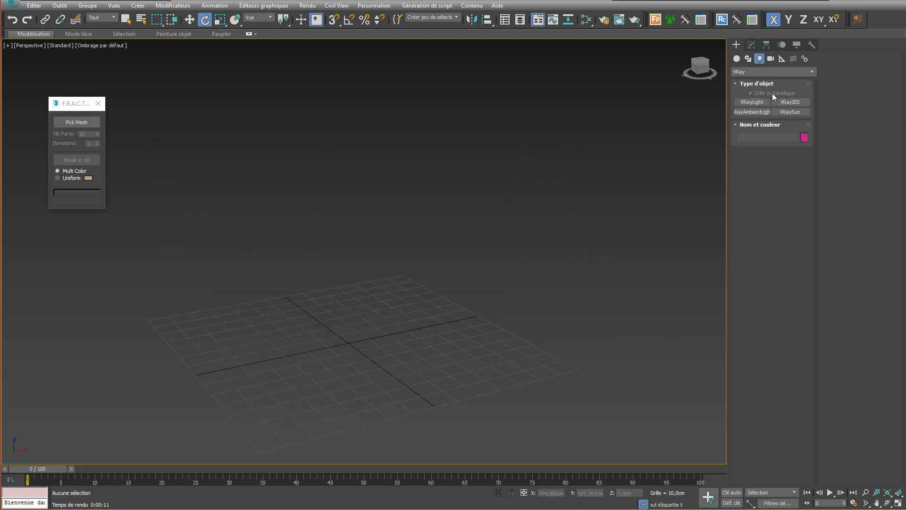
click(737, 58)
click(742, 73)
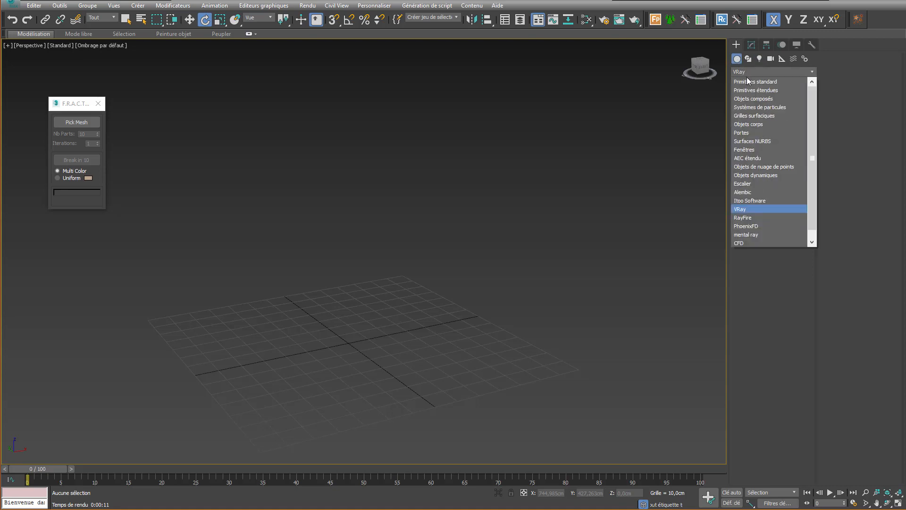
click(747, 76)
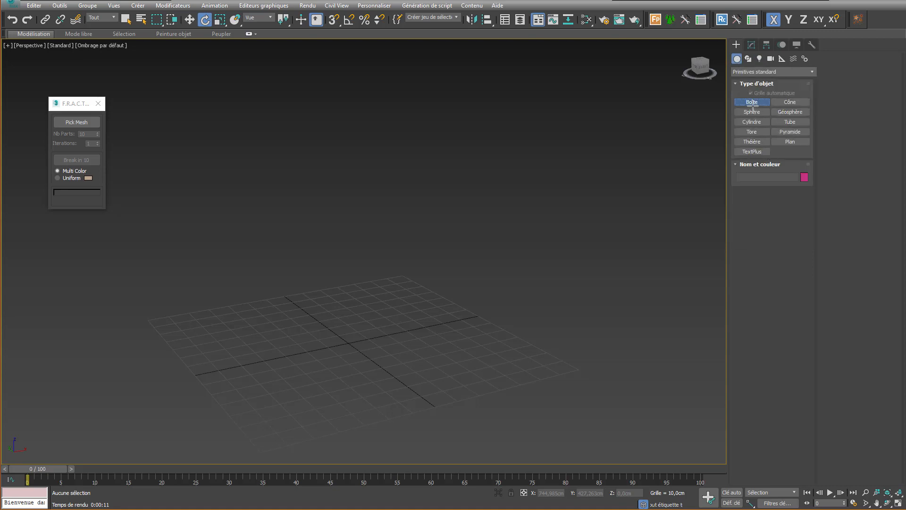
click(753, 103)
drag(492, 297, 171, 383)
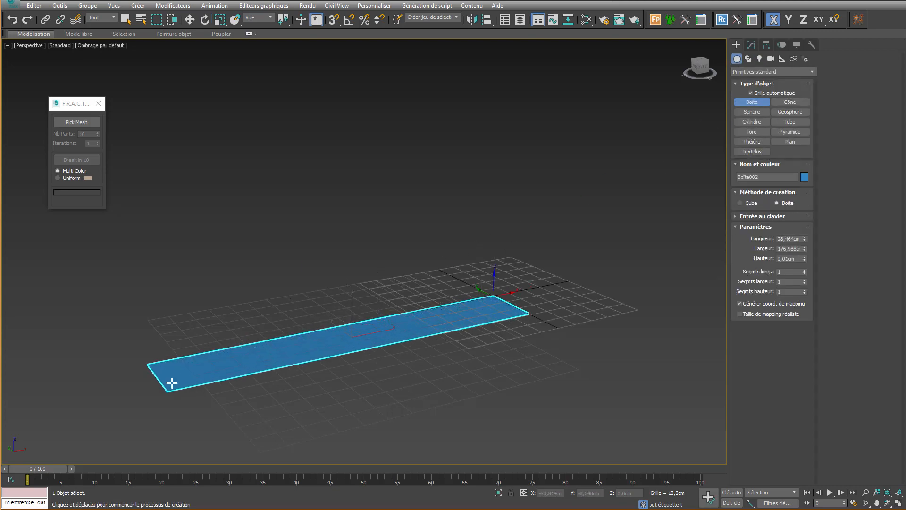
click(648, 150)
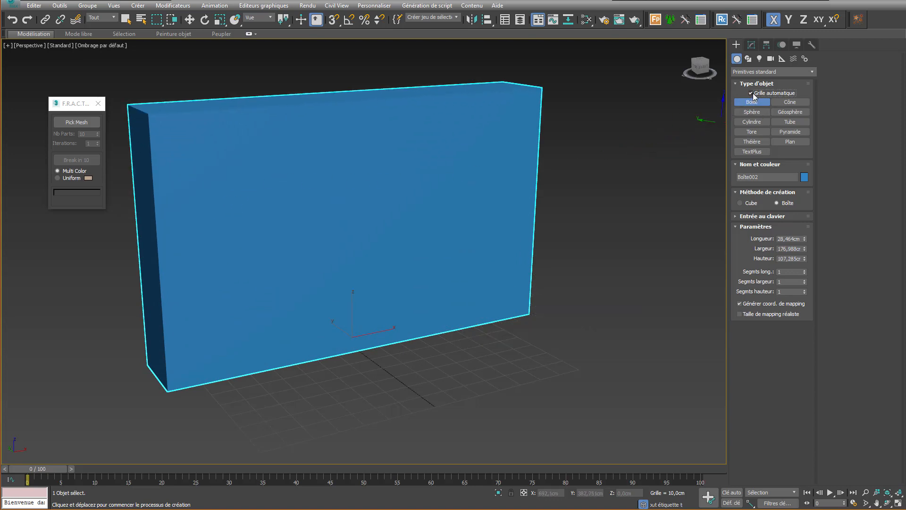
key(e)
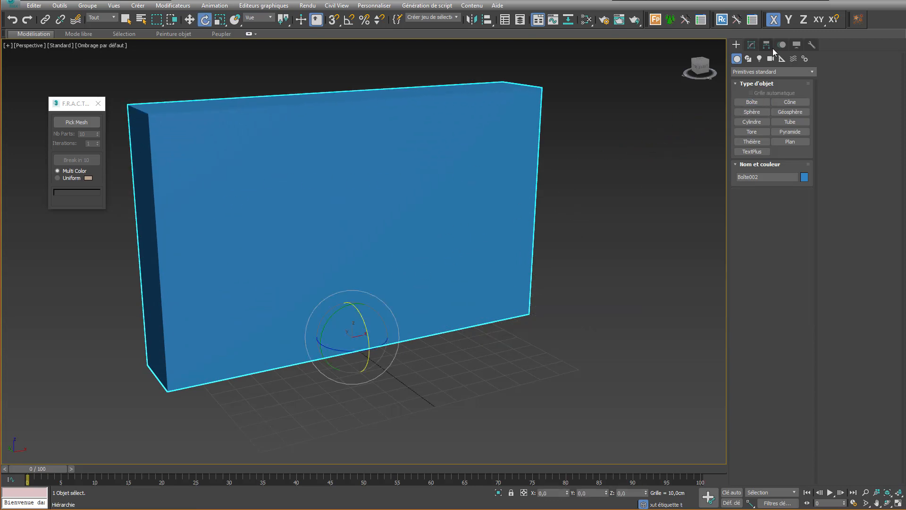
Step: Set the new box's length to 20 cm, width to 200 cm and height to 110 cm
click(752, 45)
double_click(793, 182)
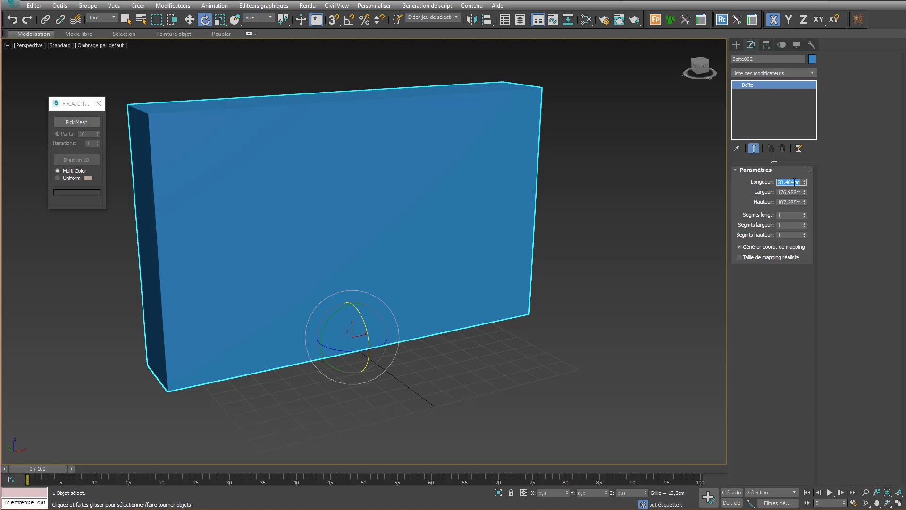
text(20)
key(Tab)
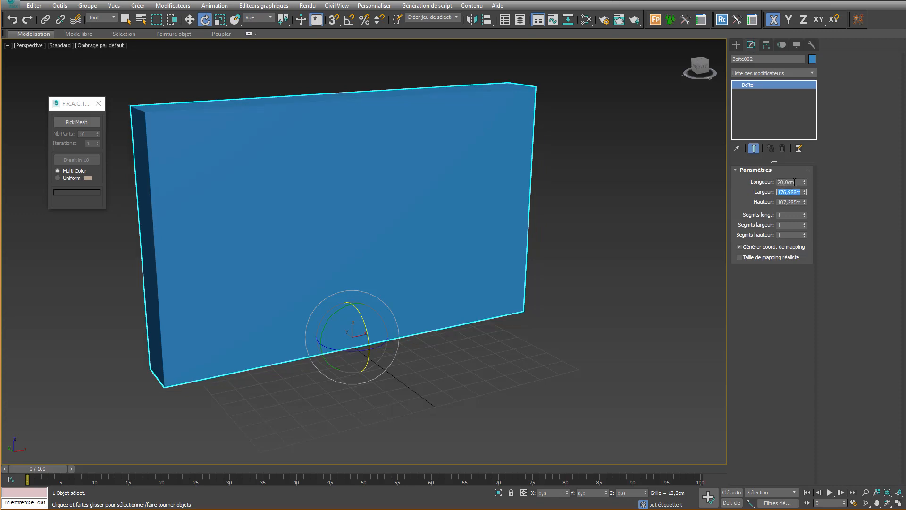
text(200)
key(Tab)
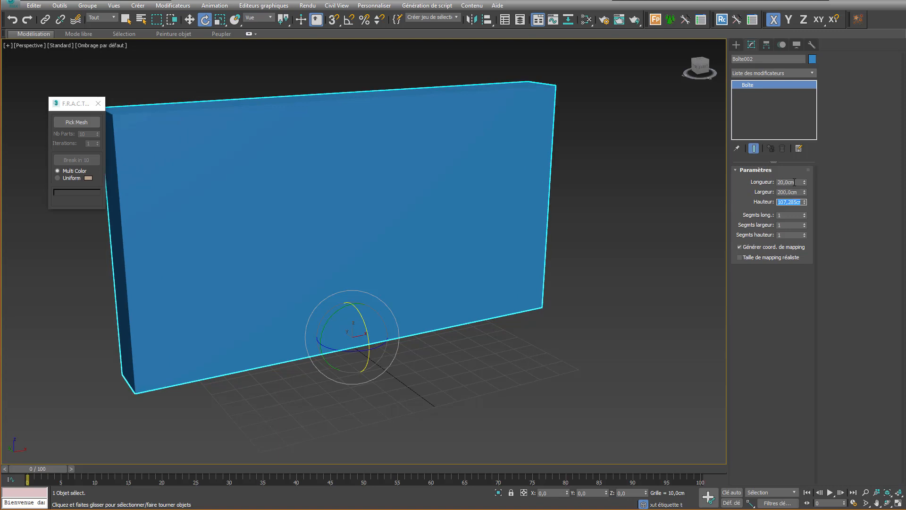
text(110)
key(Return)
alt+middle_drag(542, 224, 538, 213)
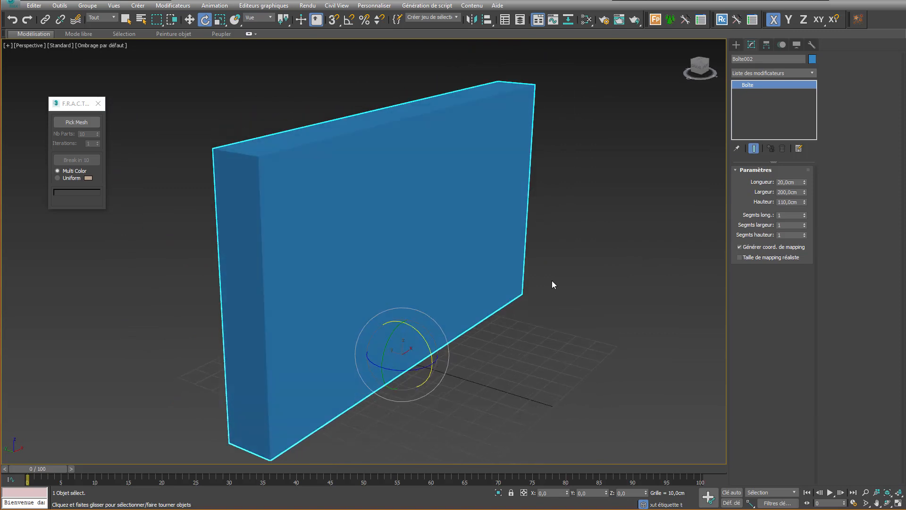
Step: Display the scene's object list and delete the hidden Boîte001 together with all its Boîte001_Part pieces
right_click(440, 25)
click(523, 6)
click(507, 24)
drag(1, 212, 618, 148)
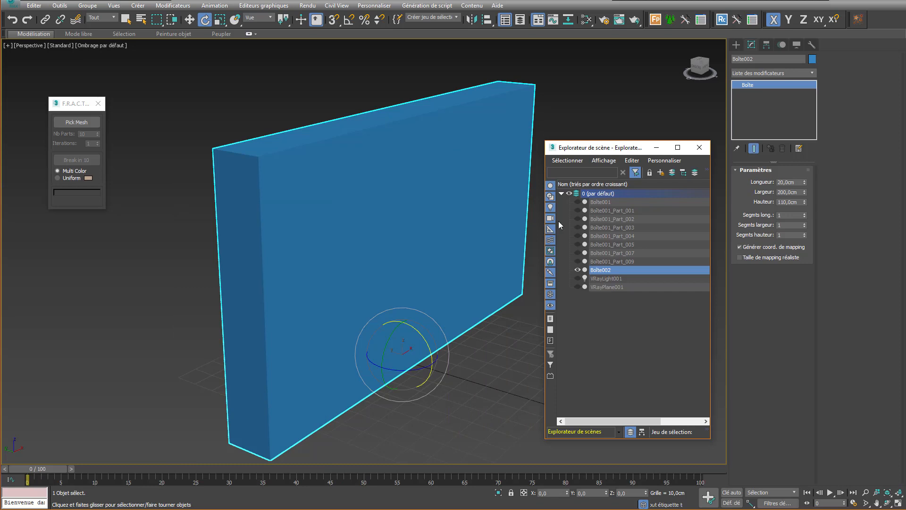
click(606, 204)
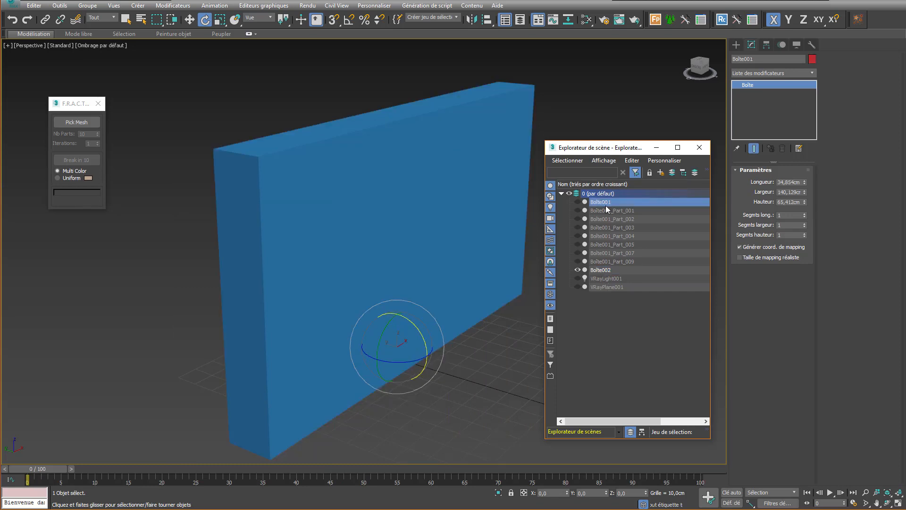
shift+click(617, 261)
key(Delete)
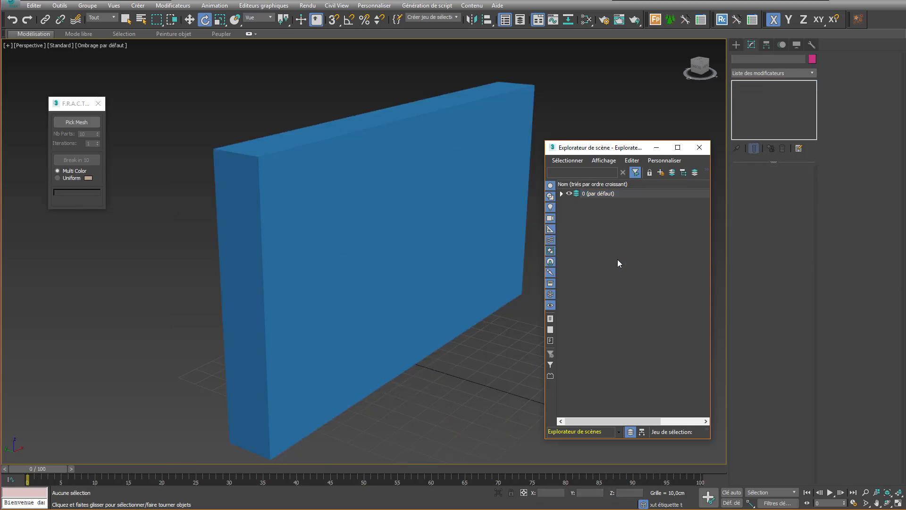
Step: Create a new layer containing the wall box Boîte002 and name the layer Construction
click(562, 194)
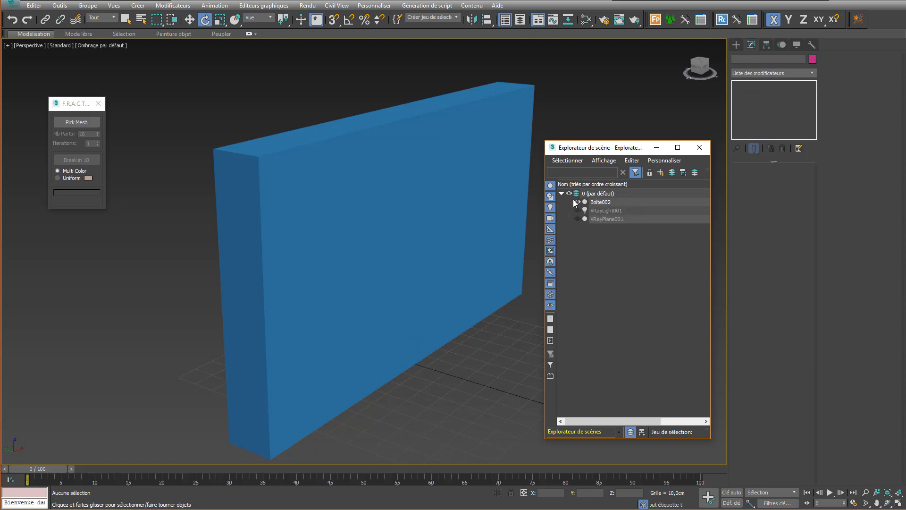
click(406, 185)
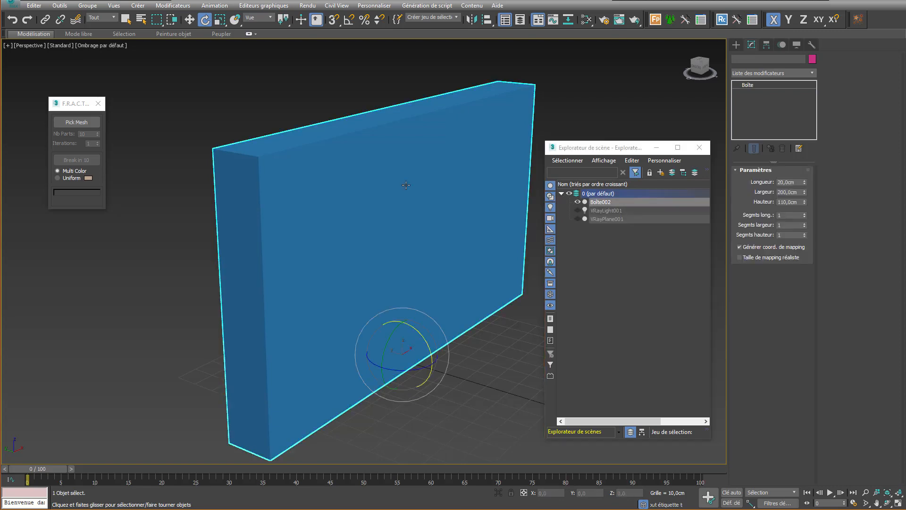
click(672, 173)
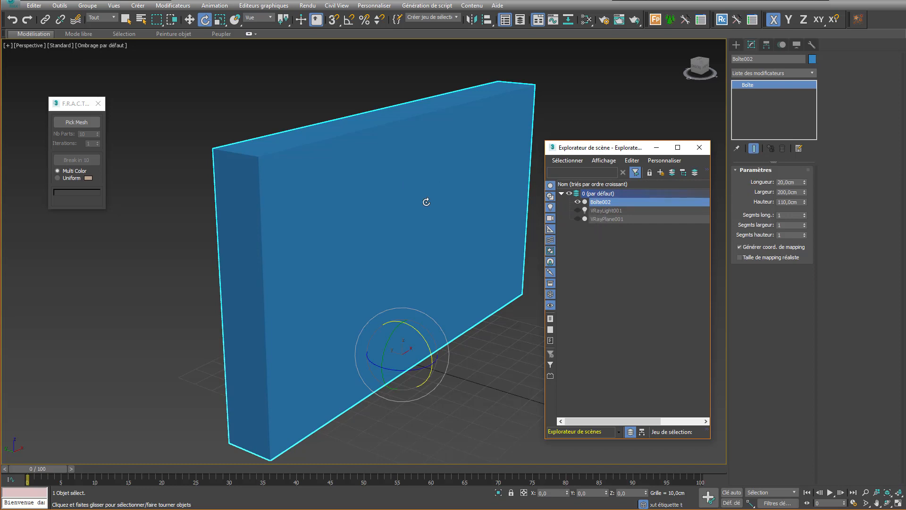
click(661, 175)
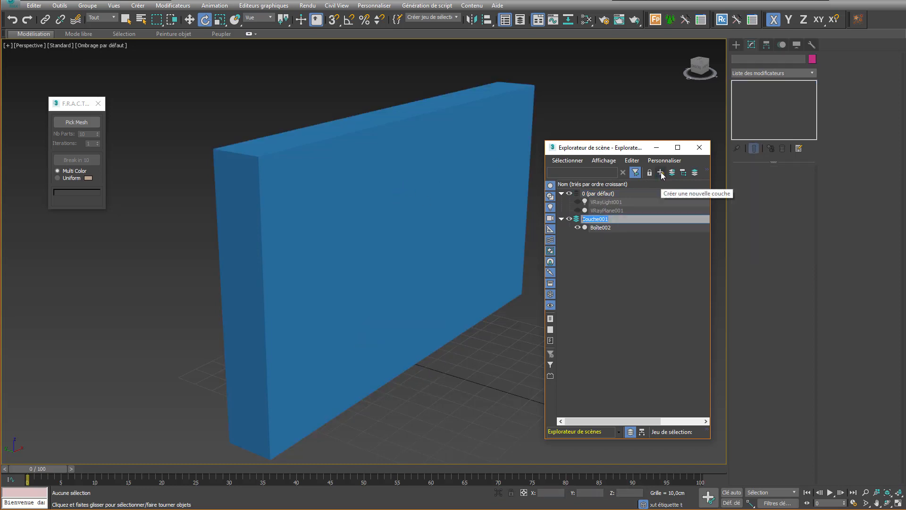
click(561, 192)
click(561, 193)
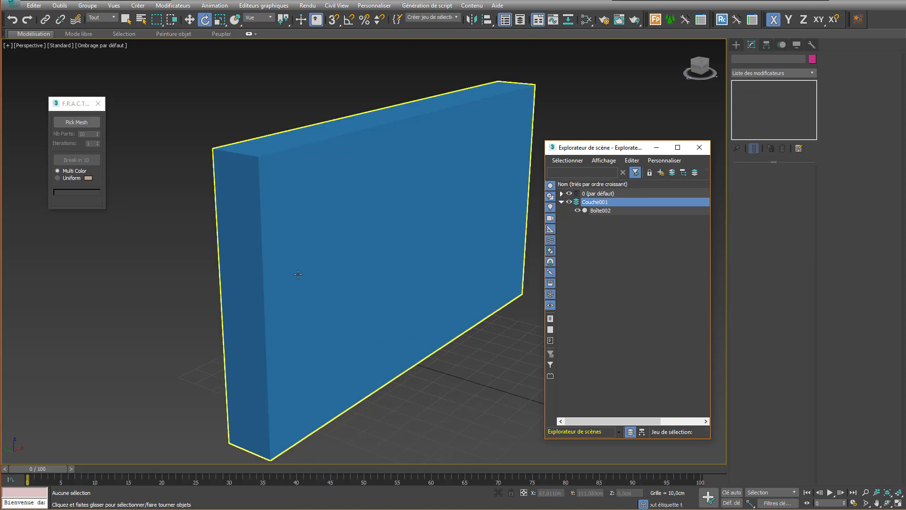
click(595, 202)
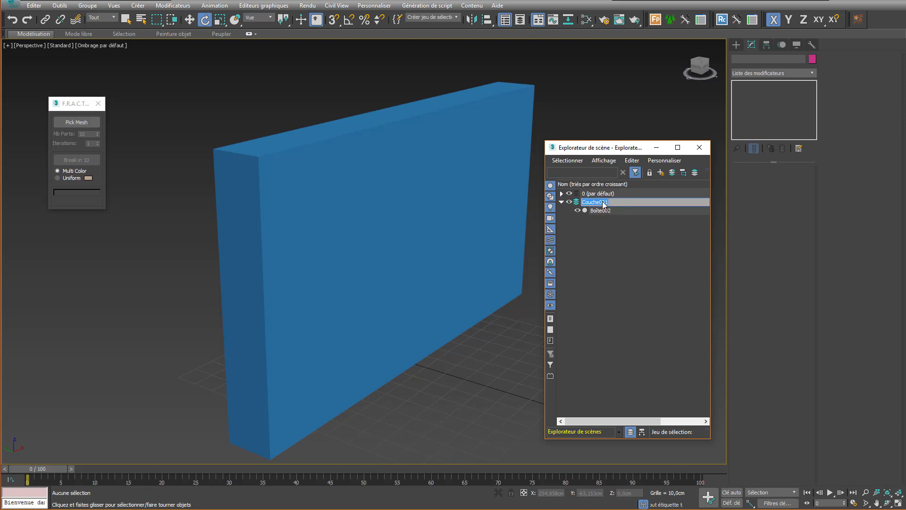
click(520, 340)
Step: Activate the Move tool on the wall box and clear the selection
click(606, 213)
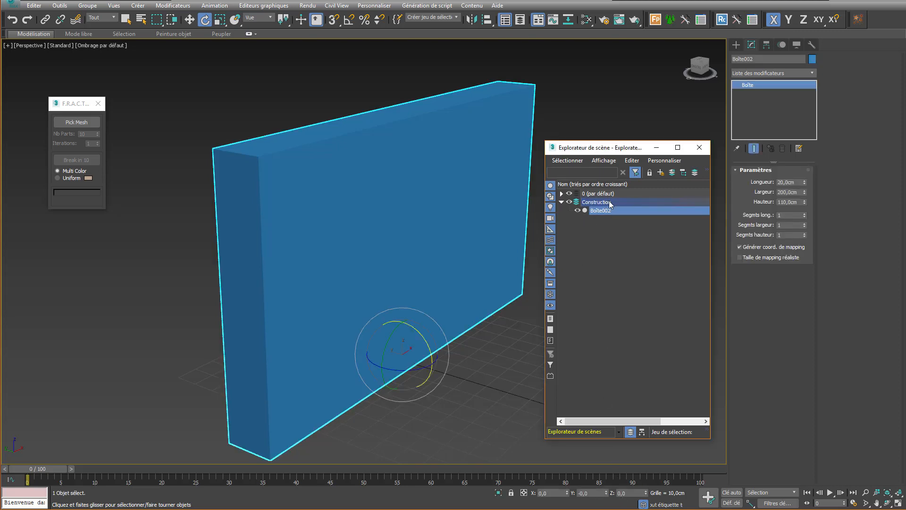
right_click(182, 251)
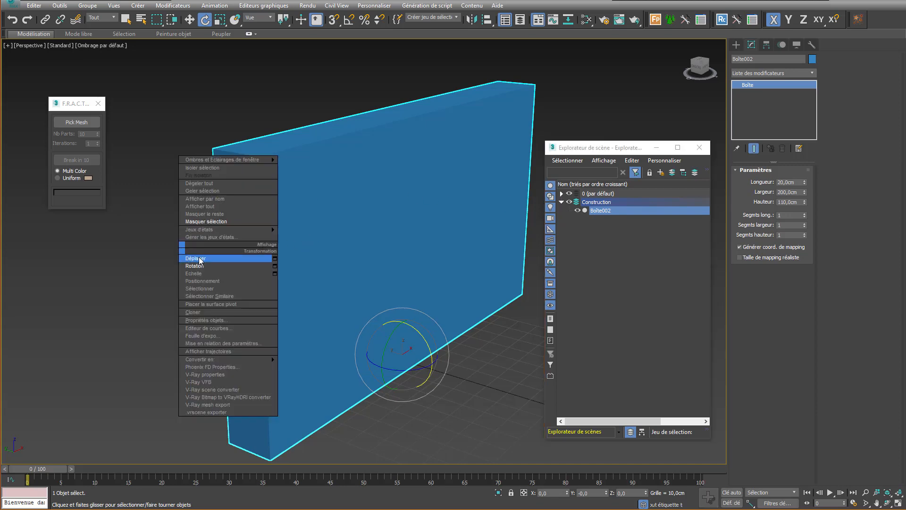
click(201, 259)
click(169, 236)
right_click(169, 236)
click(188, 273)
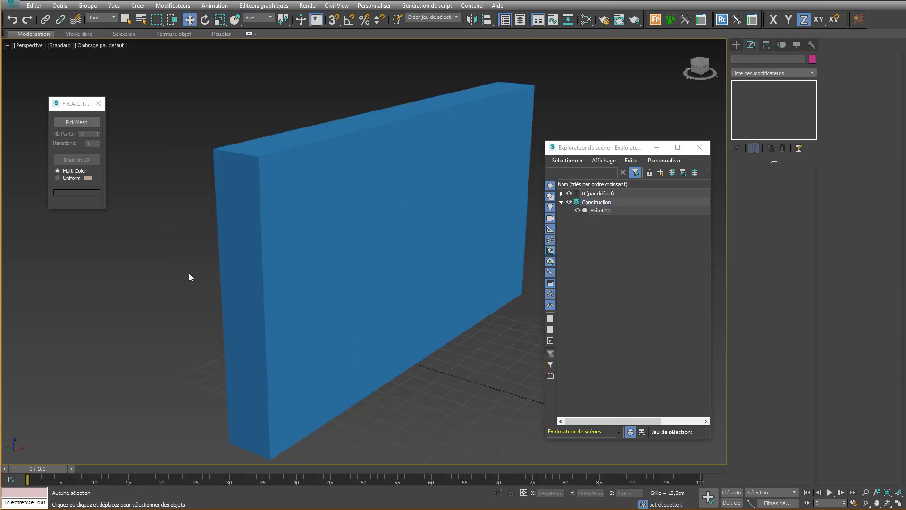
Step: Choose the wall box as the mesh to fracture, set the number of parts to 20 and break it
click(75, 123)
click(254, 273)
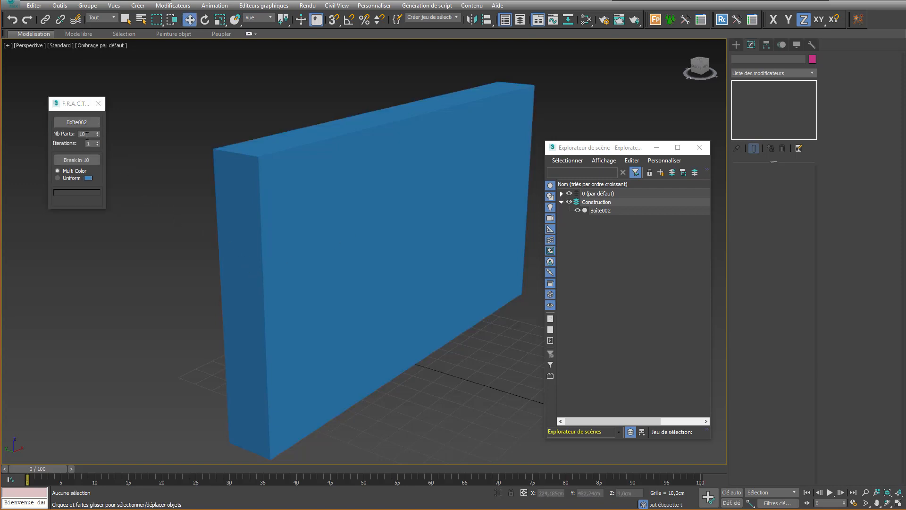
double_click(87, 135)
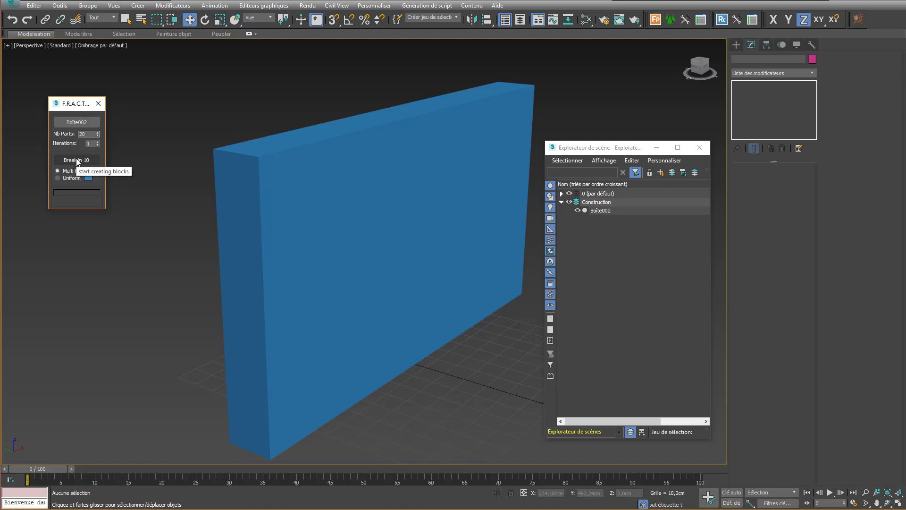
click(77, 161)
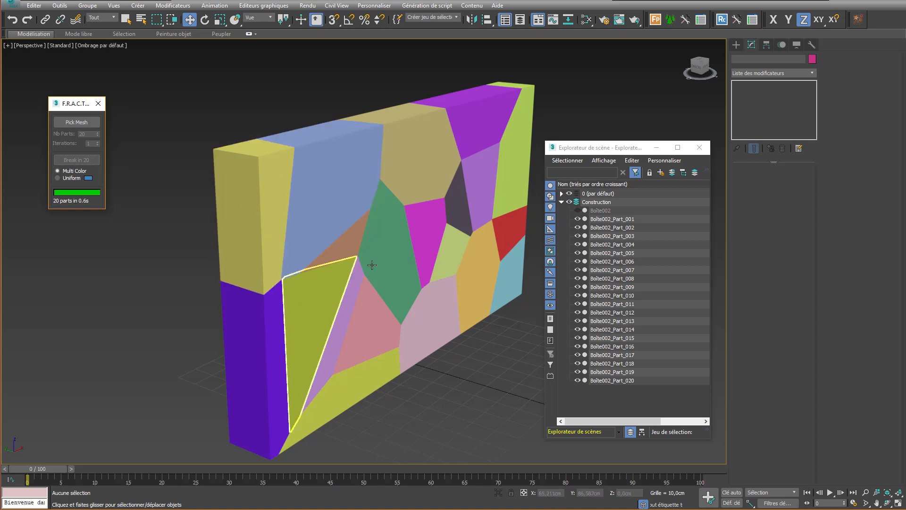
Step: Fracture the blue piece at the wall's upper edge and the tan piece beside it into 20 parts each
click(76, 122)
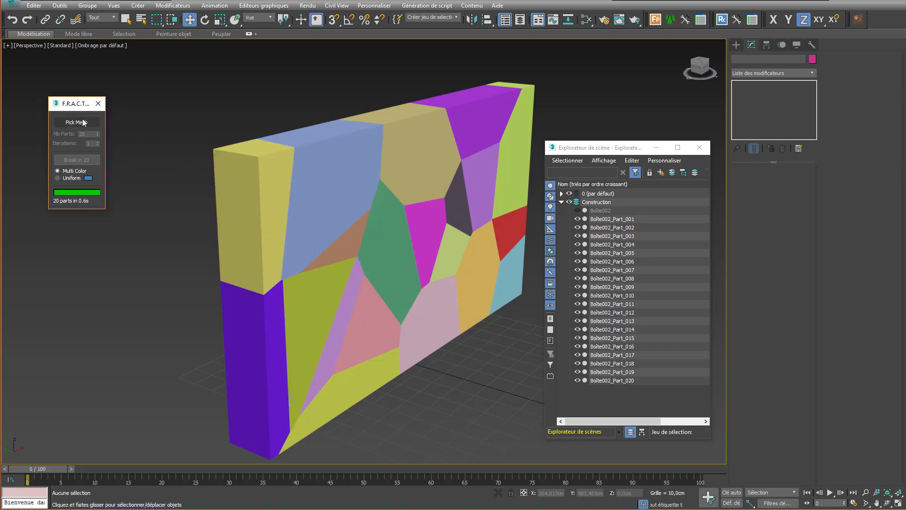
click(313, 209)
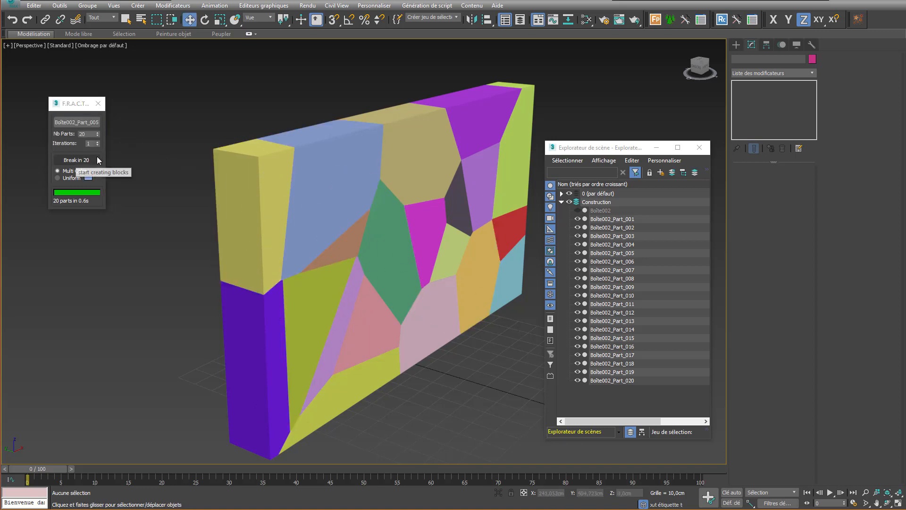
click(76, 160)
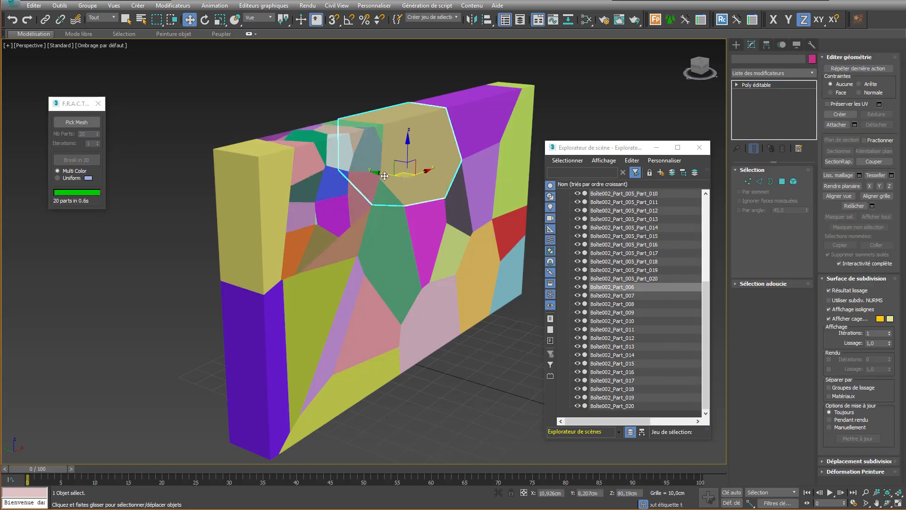
click(76, 122)
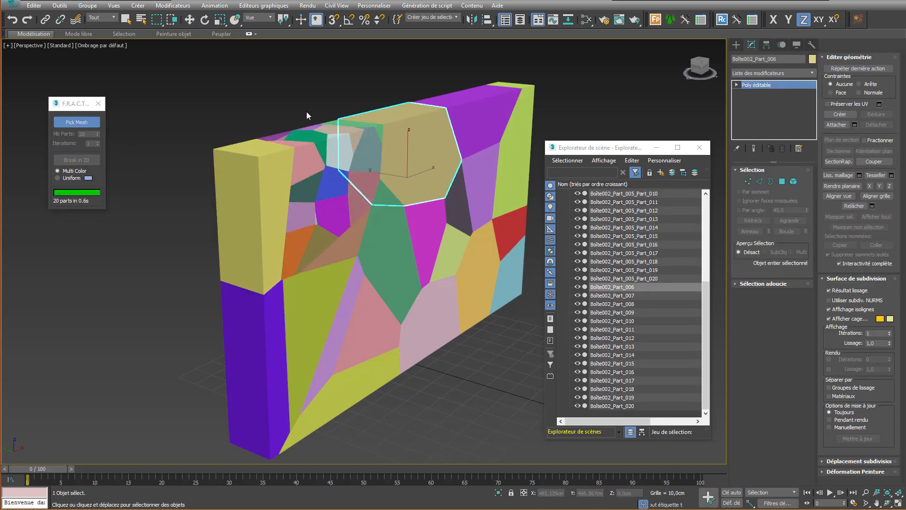
click(420, 145)
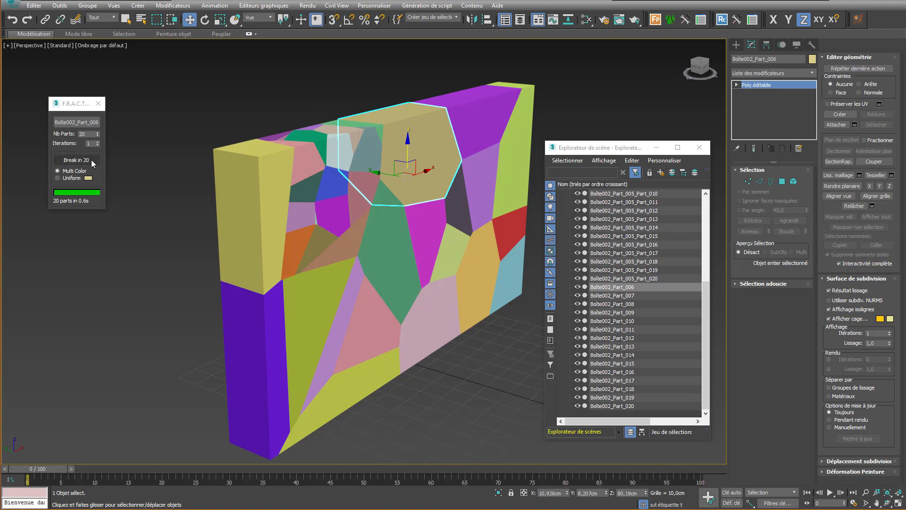
click(88, 161)
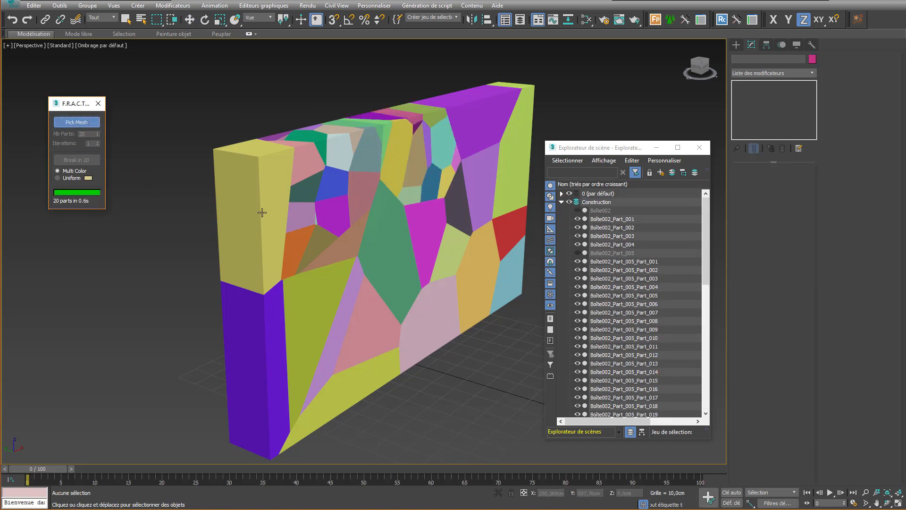
Step: Fracture the green piece in the middle of the wall and the olive piece near its lower left into 20 parts each
click(378, 258)
click(71, 161)
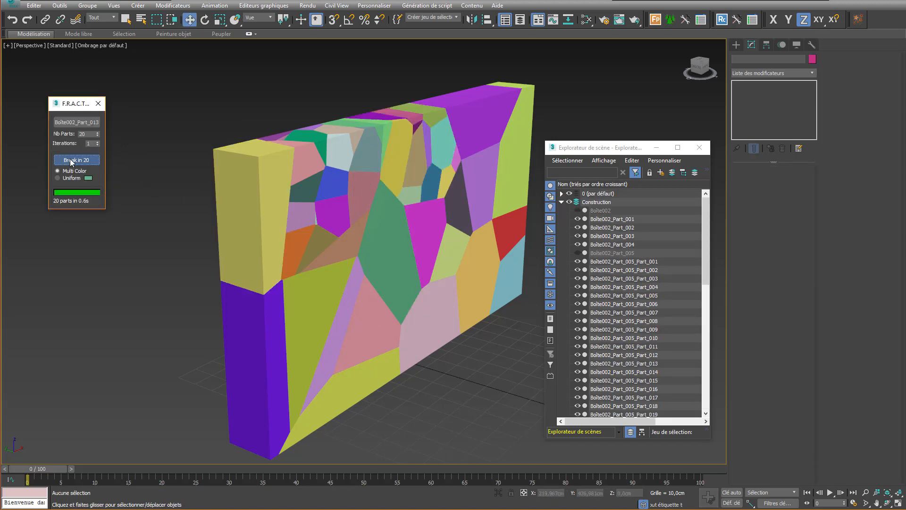
click(77, 122)
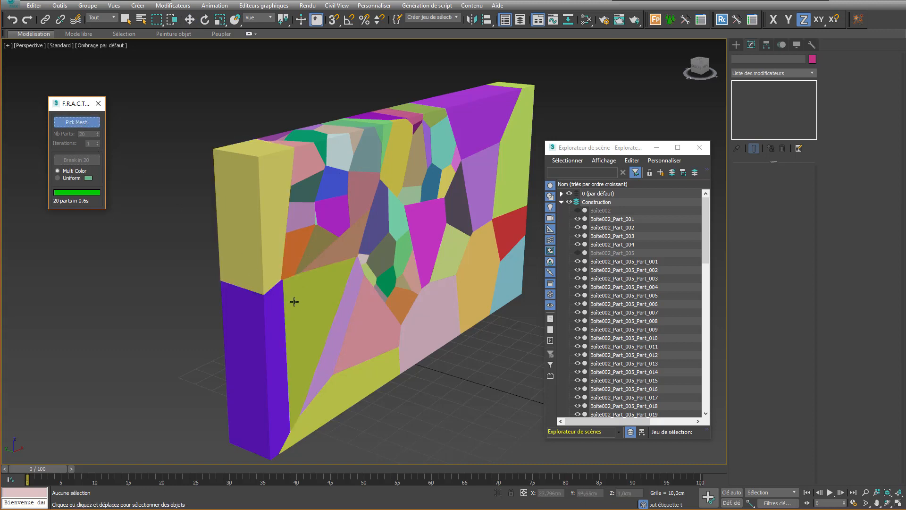
click(293, 300)
click(73, 159)
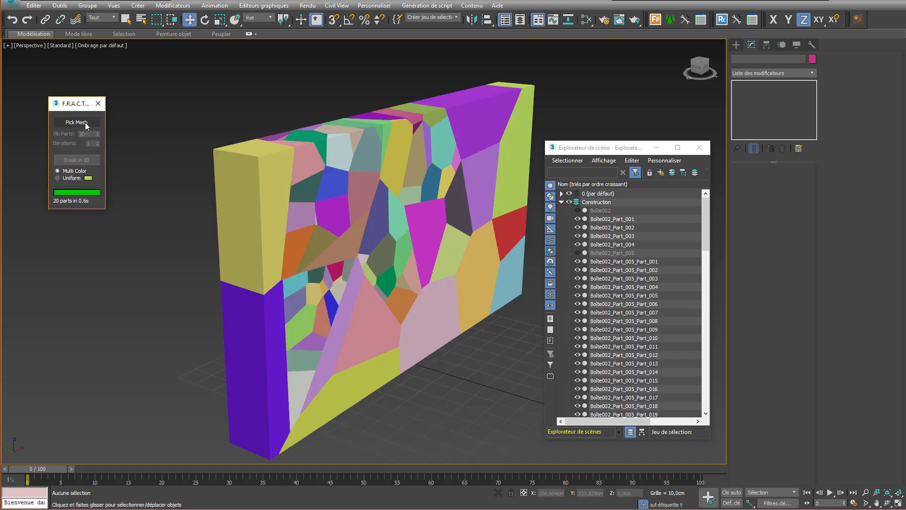
Step: Fracture the upper yellow piece and the lower purple piece at the wall's near end into 20 parts each
click(75, 123)
click(255, 257)
click(76, 160)
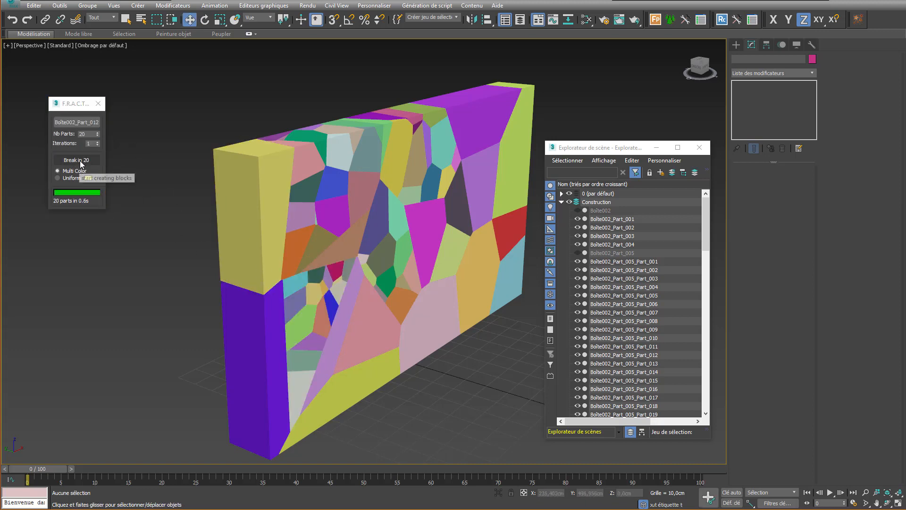
click(80, 123)
click(252, 368)
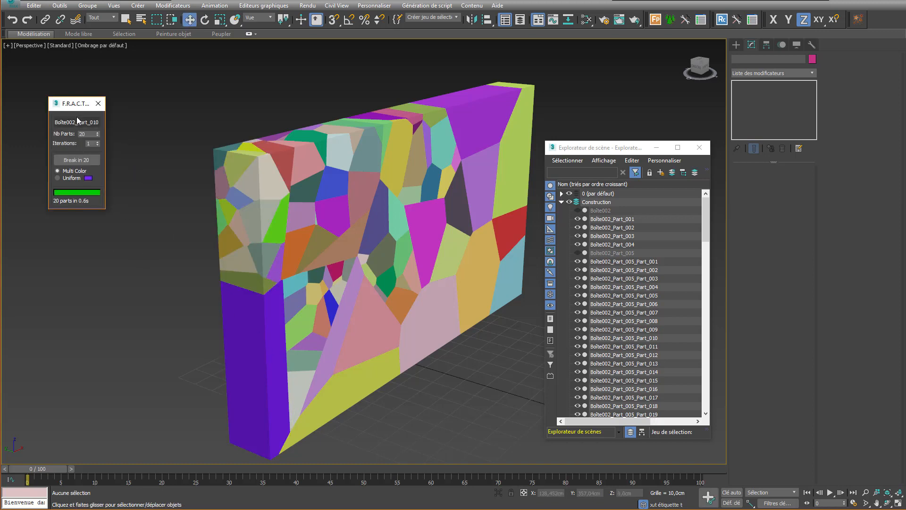
click(77, 120)
click(76, 161)
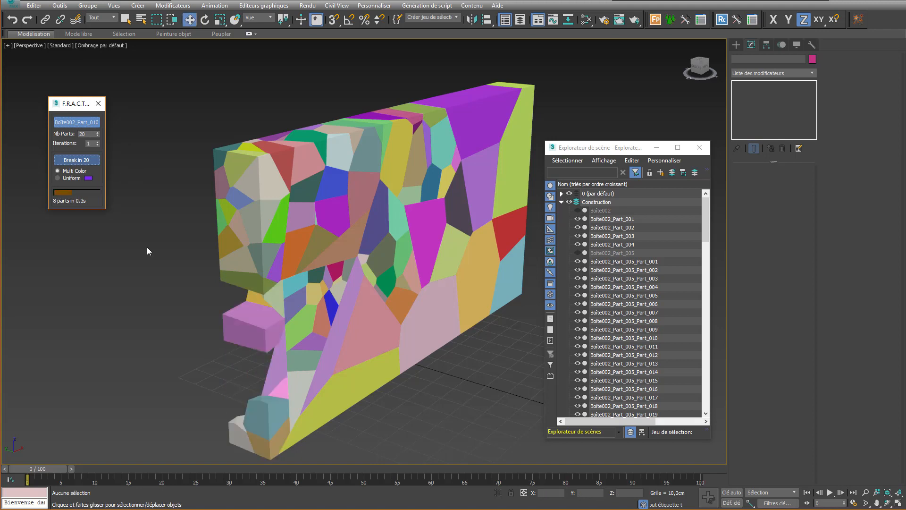
Step: Choose the narrow lilac piece on the lower left of the wall's front as the mesh and fracture it into 10 parts
click(342, 308)
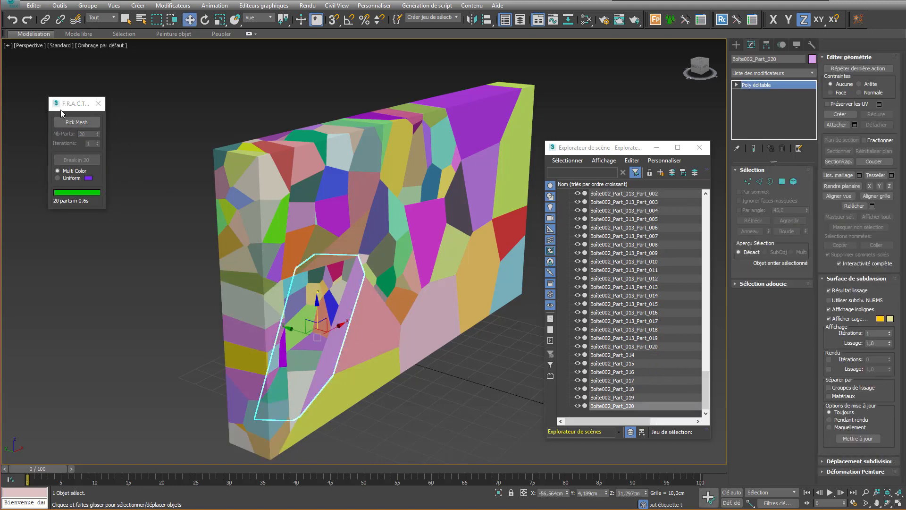
click(76, 121)
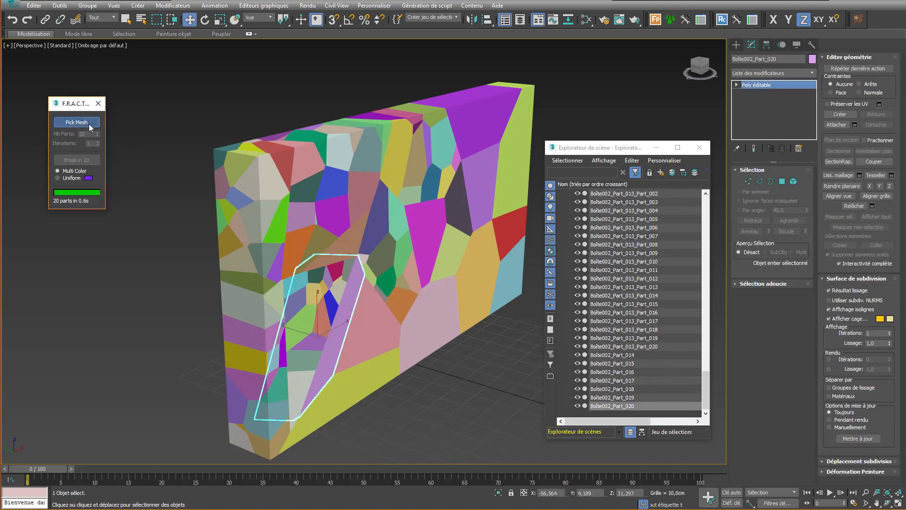
click(355, 307)
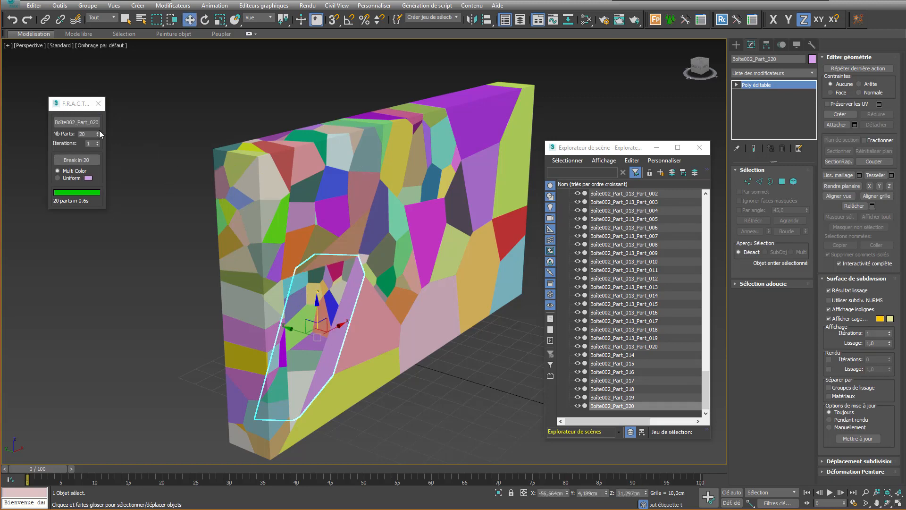
click(89, 134)
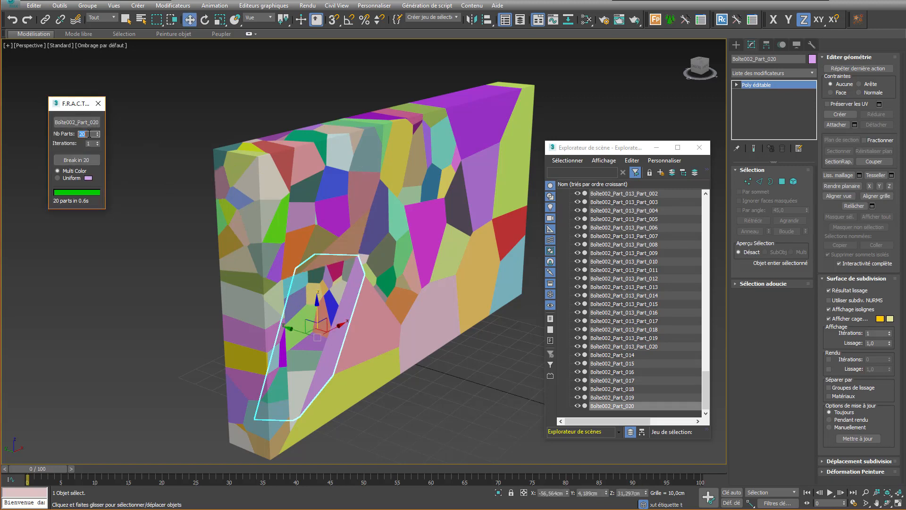
text(10)
click(77, 160)
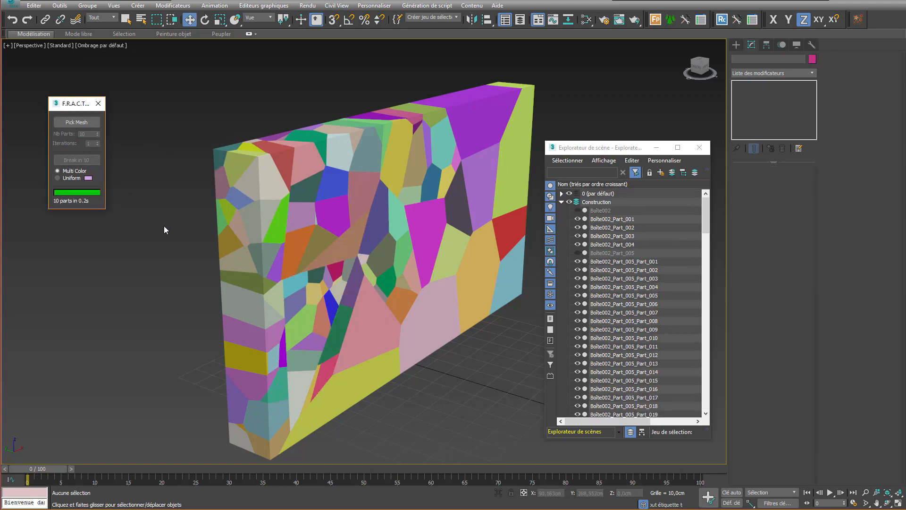
Step: Fracture the large pink piece beside the dark green fragment on the wall's lower front into 10 parts
click(379, 324)
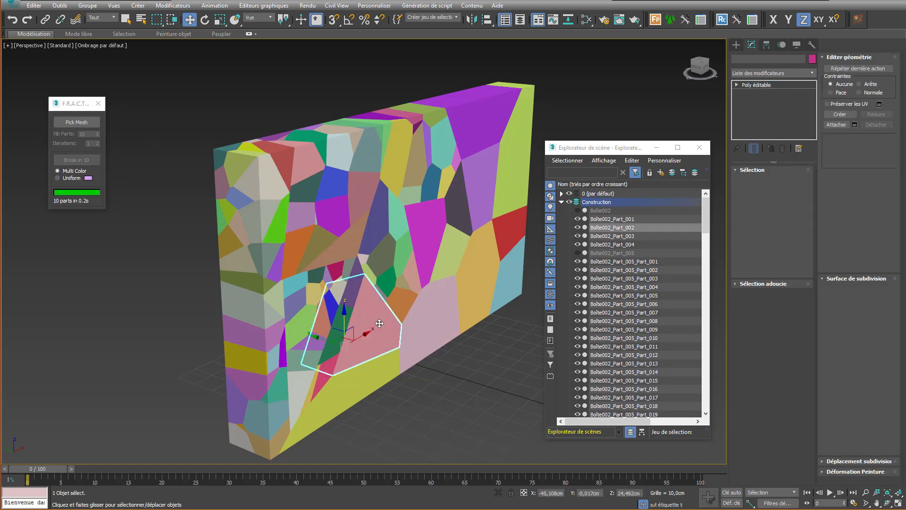
click(82, 123)
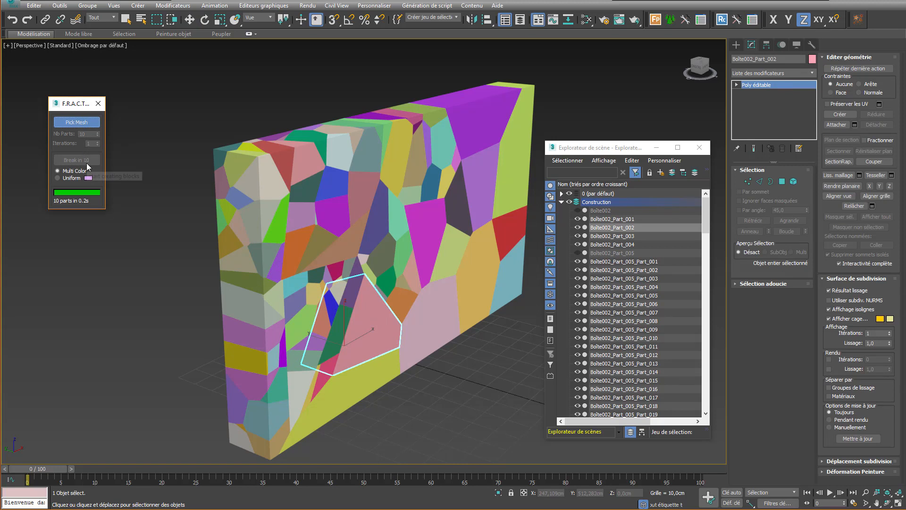
click(367, 320)
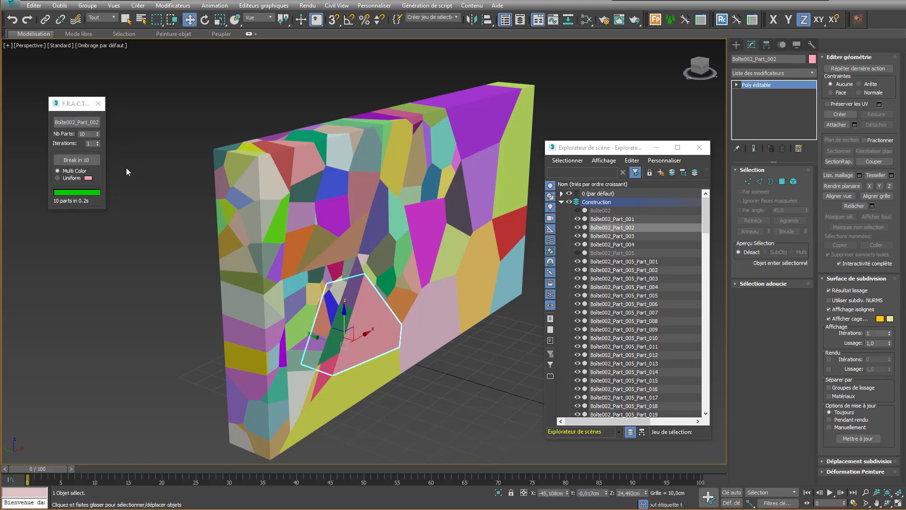
click(88, 160)
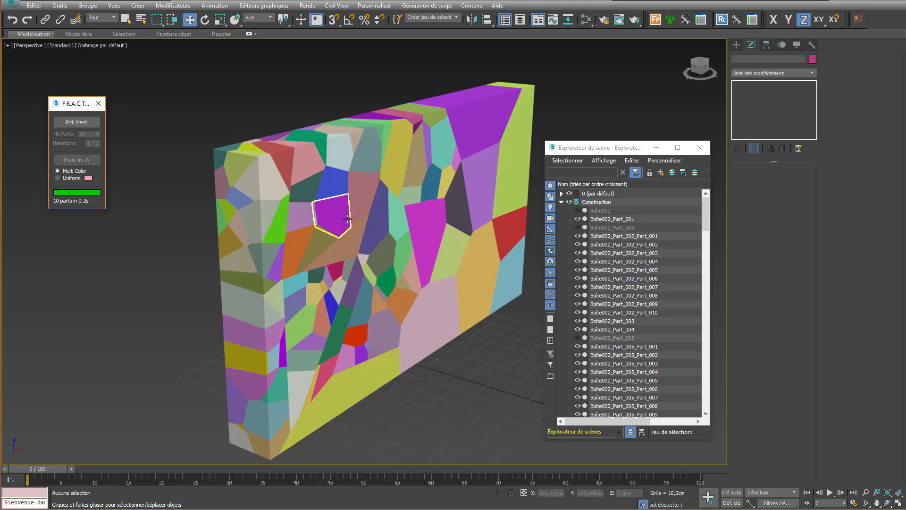
Step: Choose the salmon piece left of the dark violet one as the mesh and fracture it into 20 parts
click(375, 225)
click(74, 124)
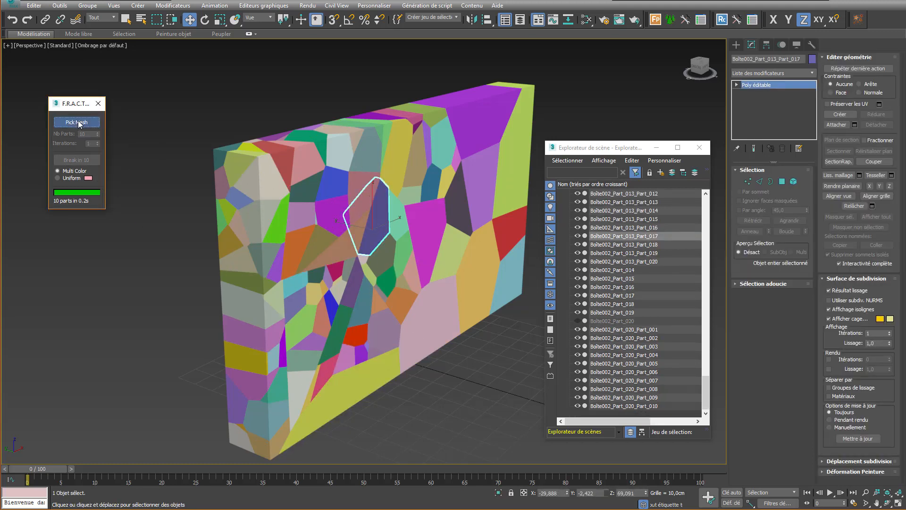
click(348, 242)
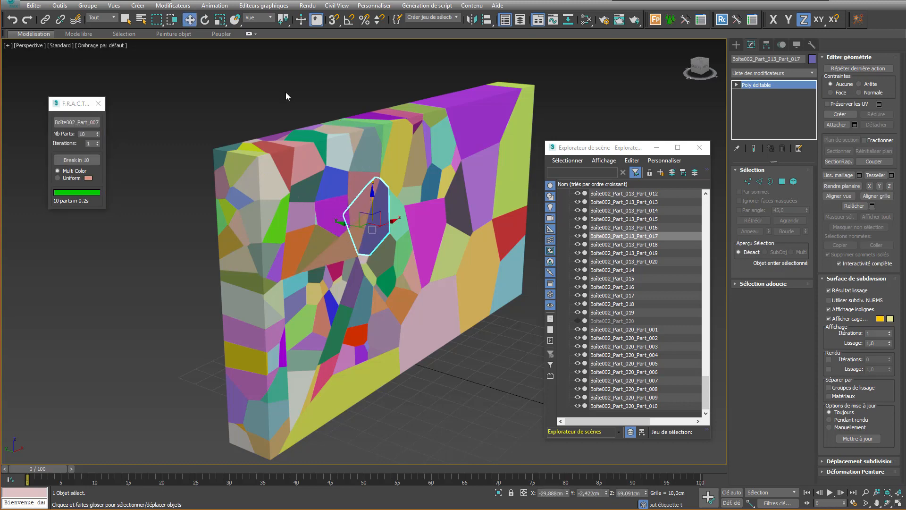
click(347, 242)
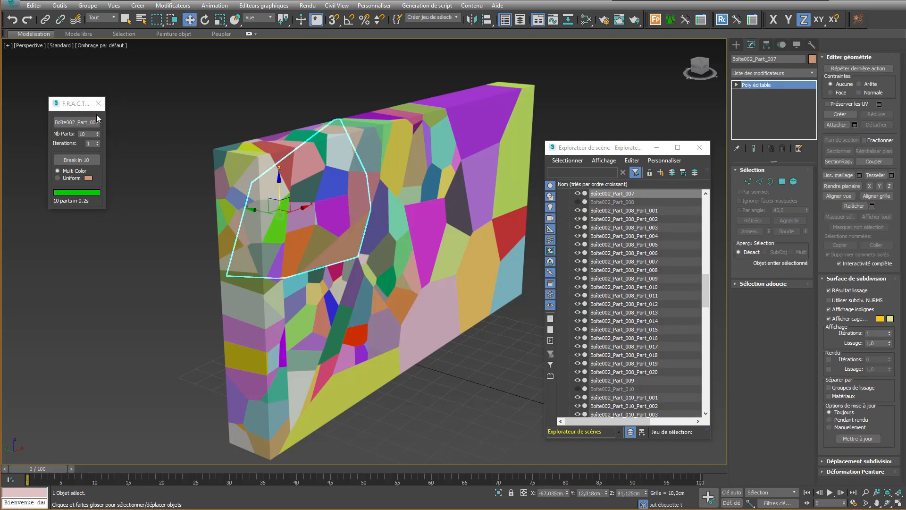
click(96, 136)
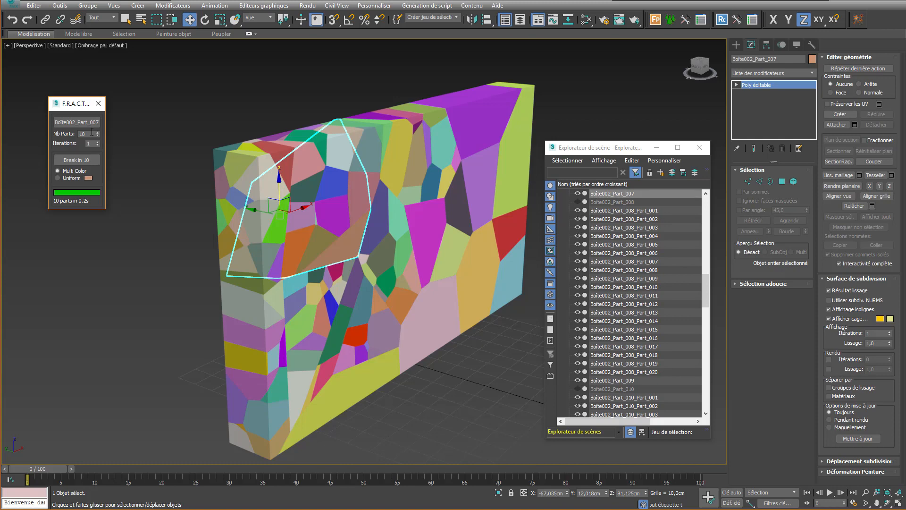
double_click(92, 134)
text(20)
click(78, 160)
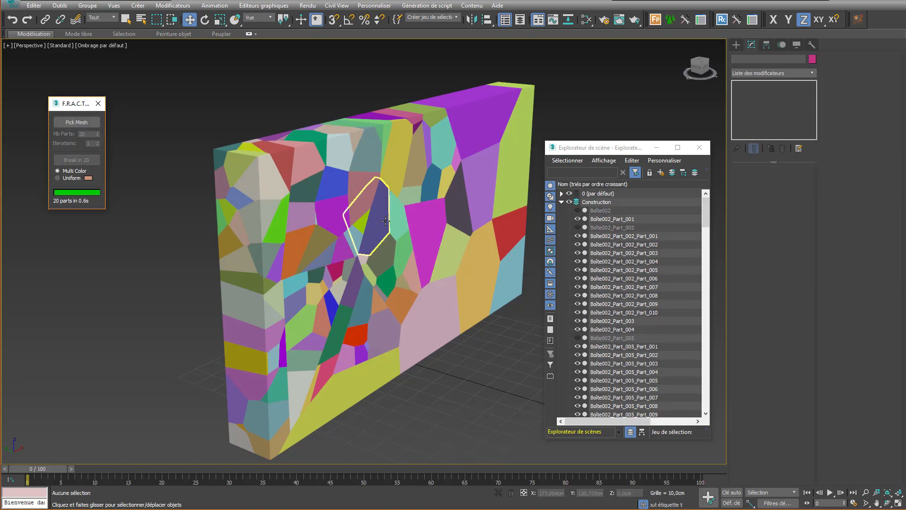
Step: Fracture the dark violet piece in the middle of the wall and the yellow piece above it into 5 parts each
click(385, 221)
click(76, 122)
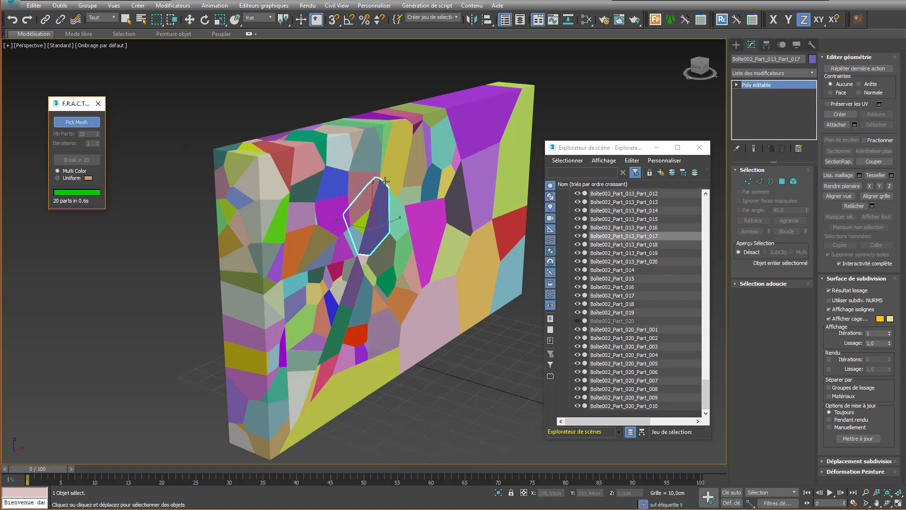
click(376, 230)
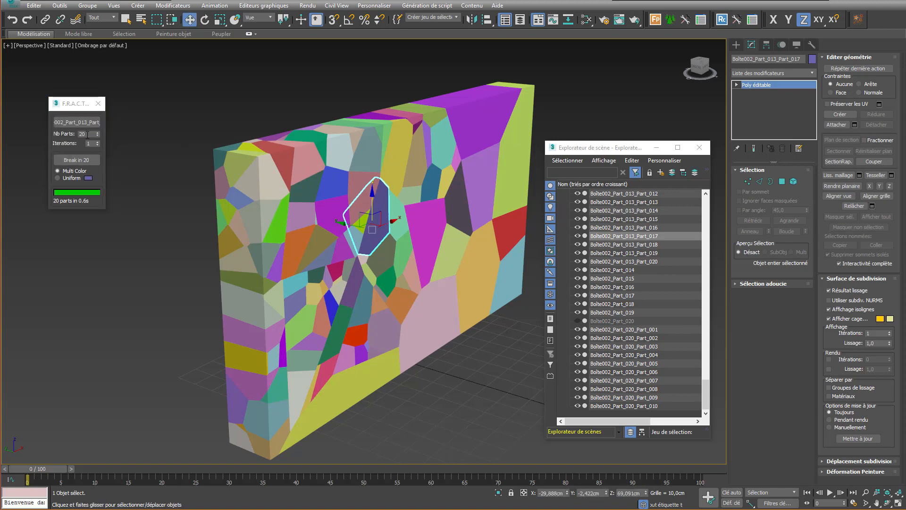
double_click(87, 135)
text(5)
click(80, 160)
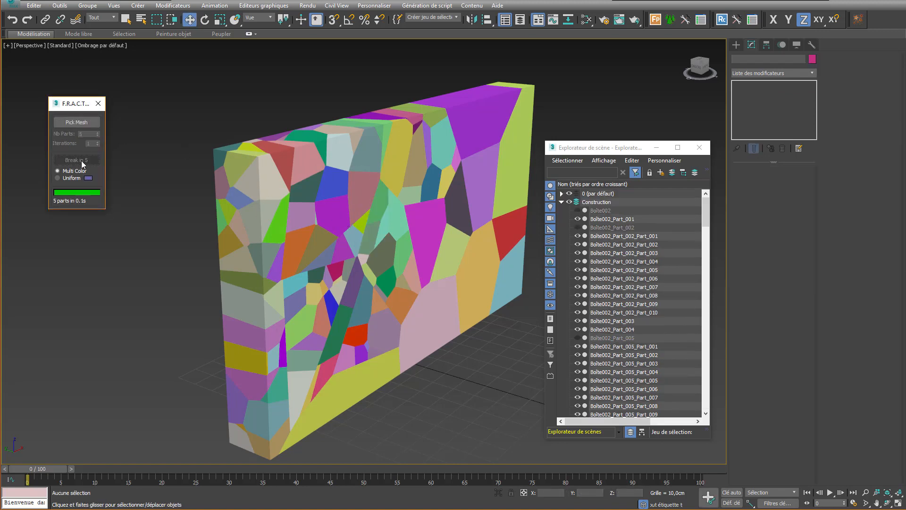
click(75, 121)
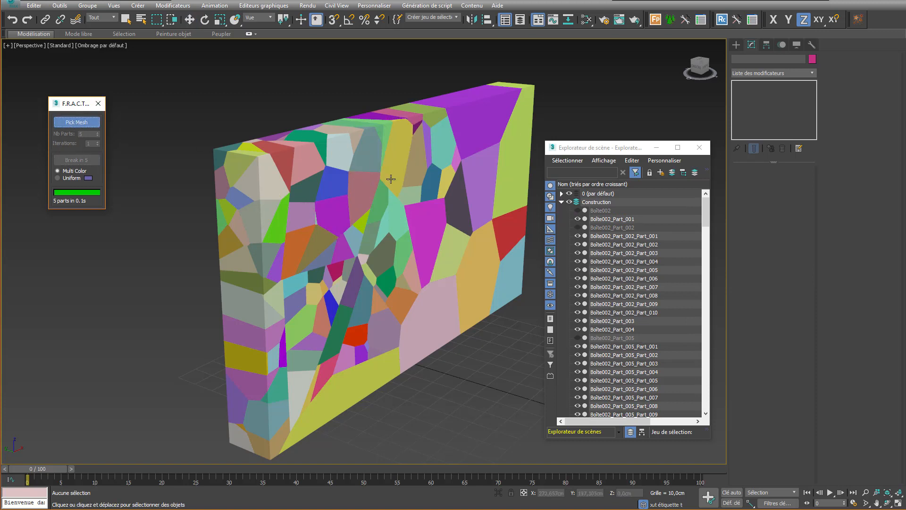
click(392, 163)
click(85, 123)
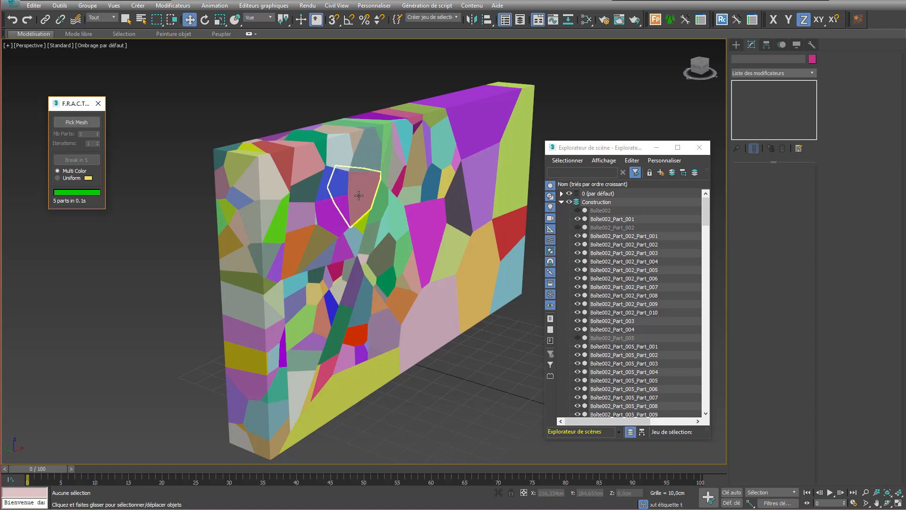
click(331, 185)
click(68, 125)
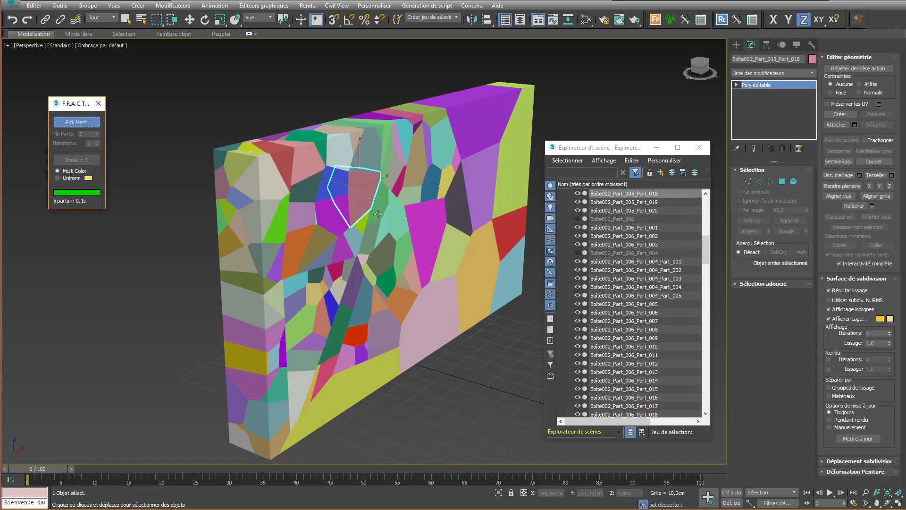
click(364, 188)
Step: Choose the large purple piece at the wall's upper right as the mesh and fracture it into 10 parts
click(76, 123)
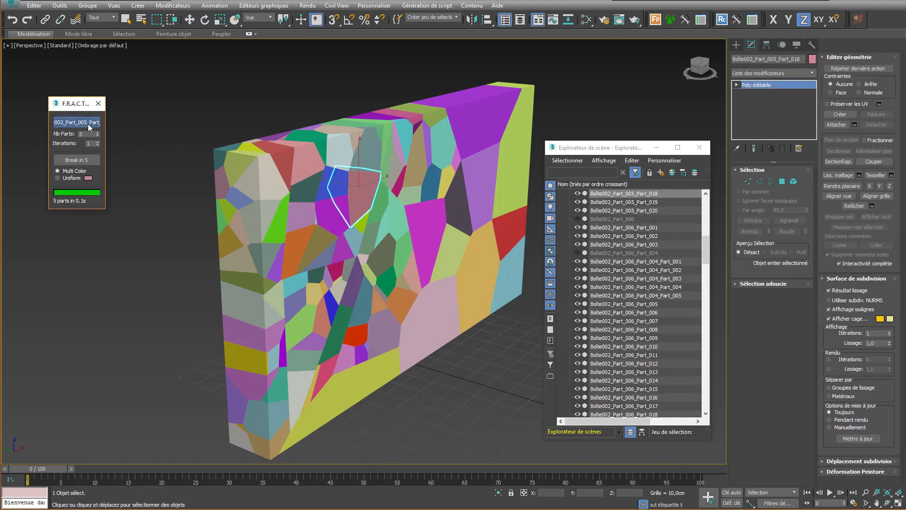
scroll(319, 239, down, 3)
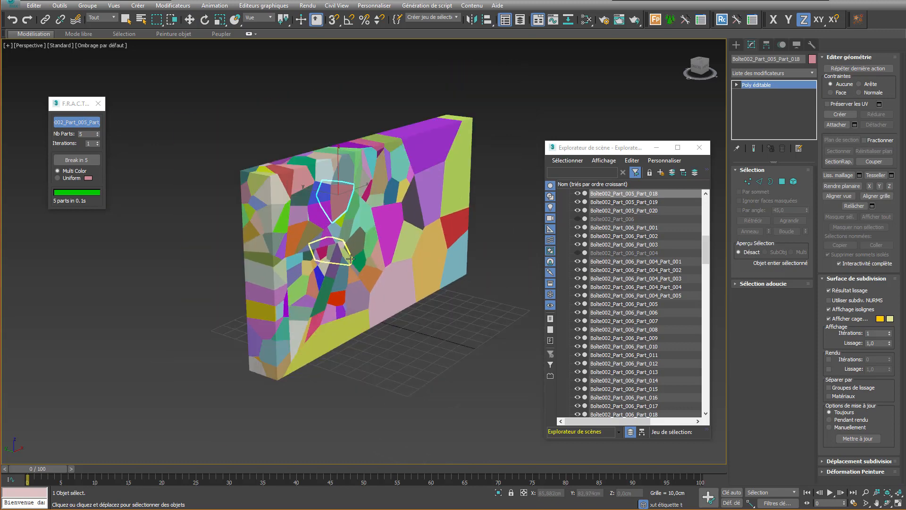
scroll(324, 263, up, 1)
alt+middle_drag(427, 347, 326, 283)
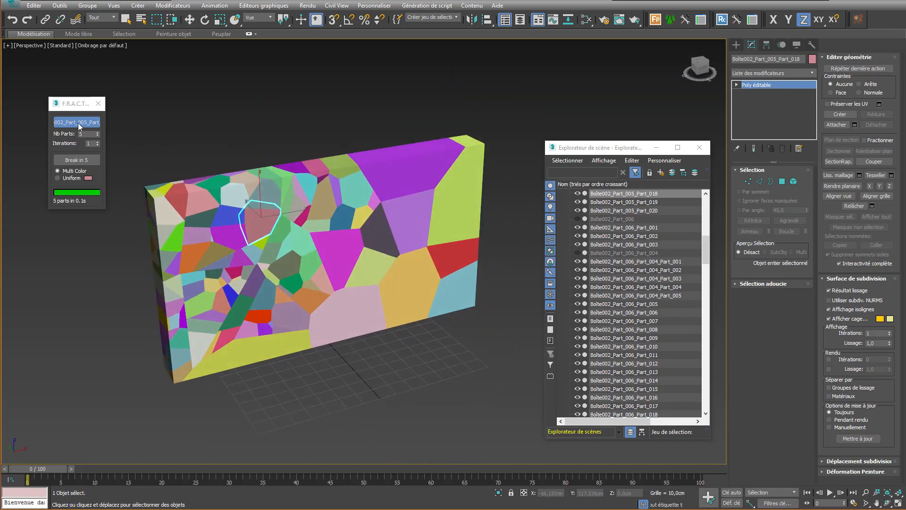
double_click(90, 134)
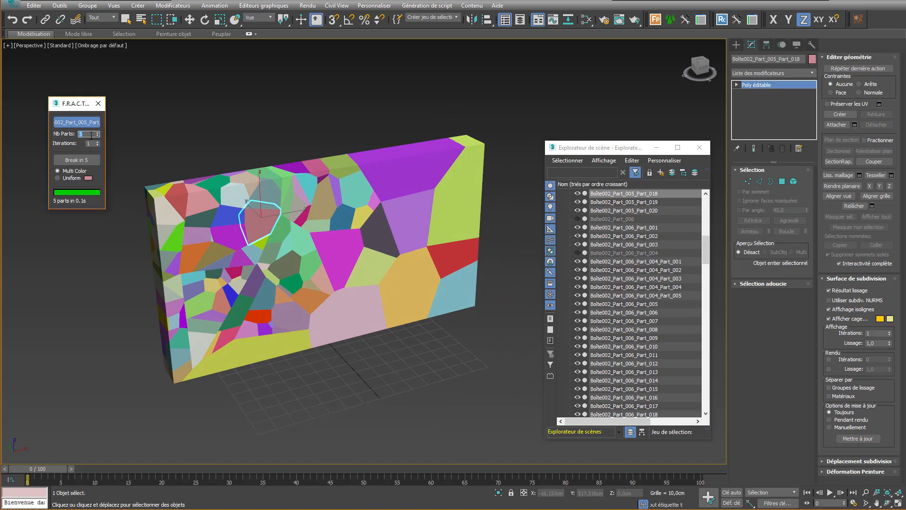
text(10)
click(439, 166)
click(76, 160)
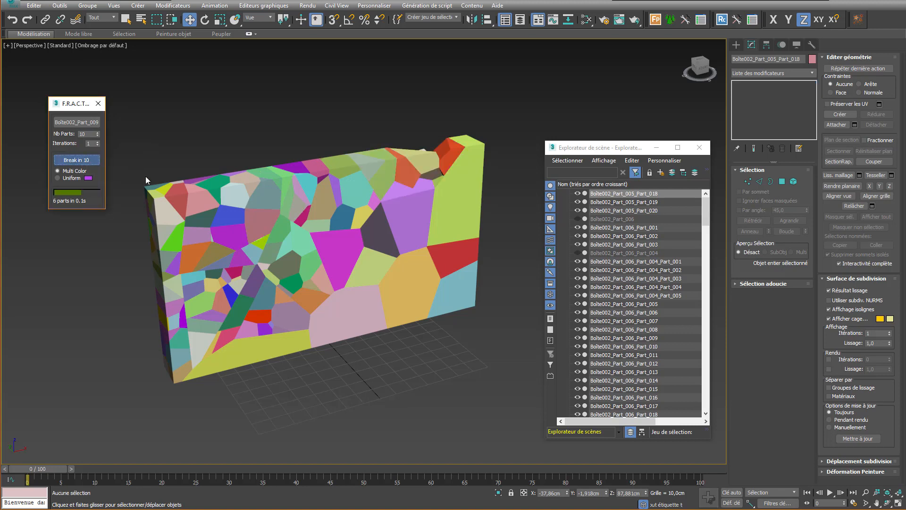
Step: Fracture the blue piece on the wall's upper left and the magenta piece just below it into 10 parts each
click(74, 123)
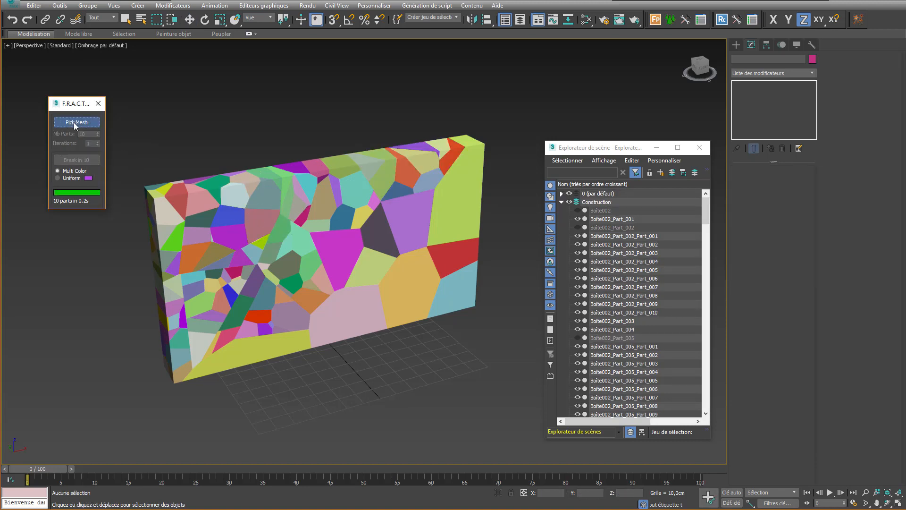
click(231, 218)
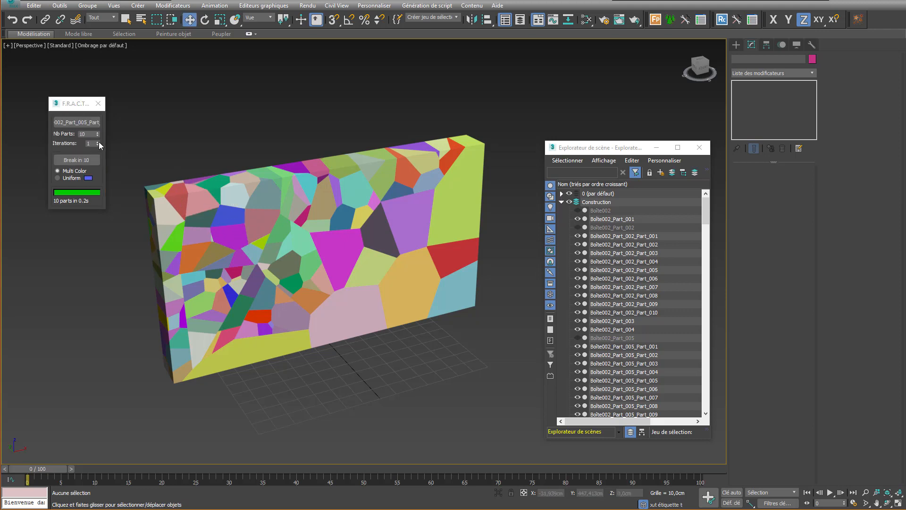
click(76, 160)
click(241, 234)
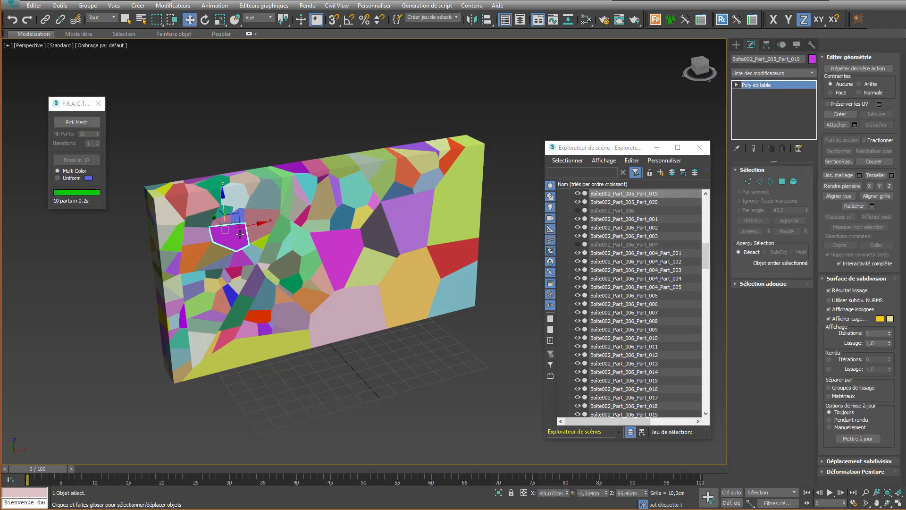
click(76, 122)
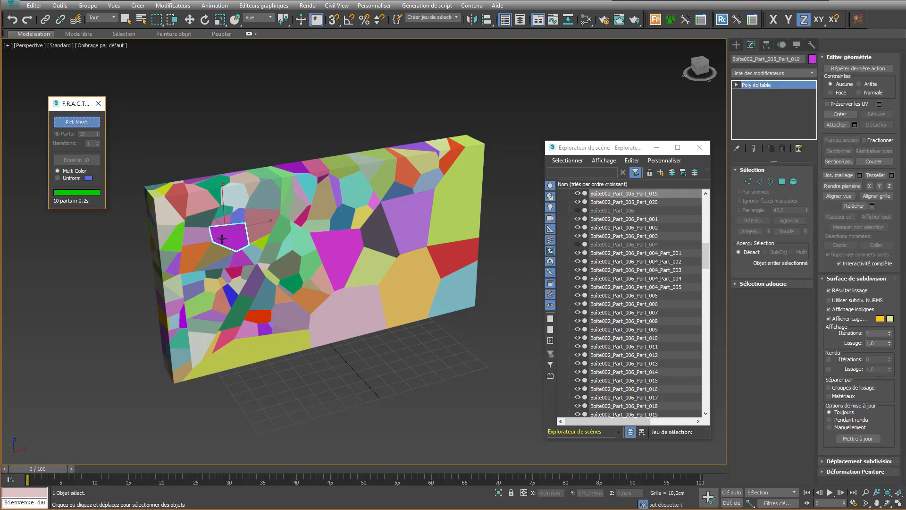
click(90, 160)
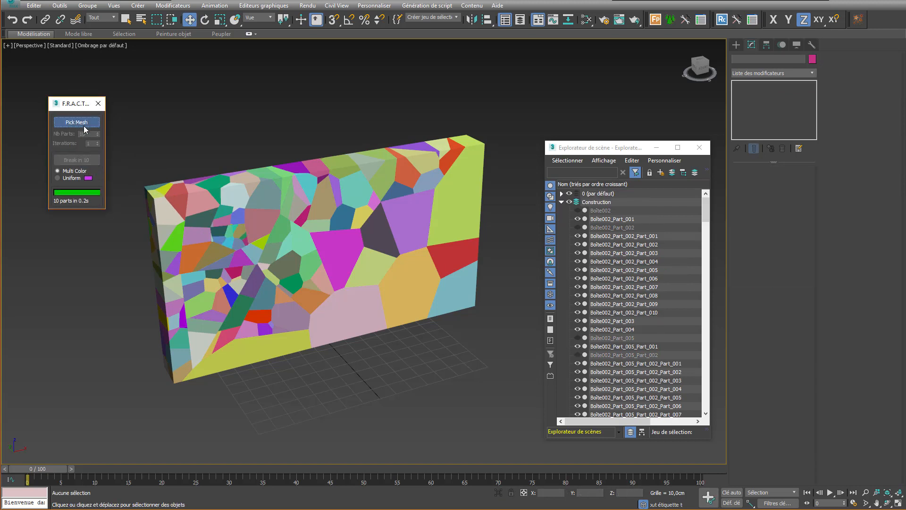
Step: Fracture the dusty pink piece just right of the freshly broken blue and magenta areas into 10 parts
click(83, 125)
click(260, 231)
click(88, 161)
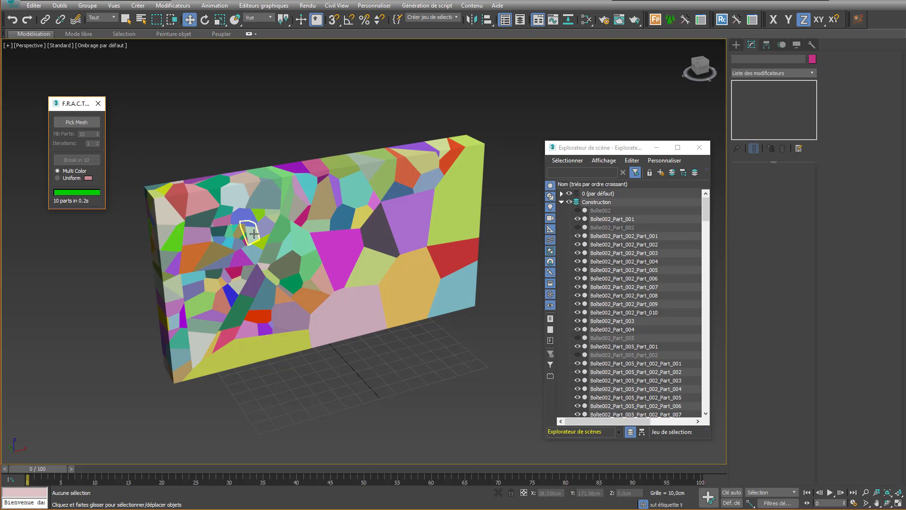
Step: Fracture the tiny pale piece inside the shattered upper-left area and the lavender piece just right of it into 10 parts each
click(77, 122)
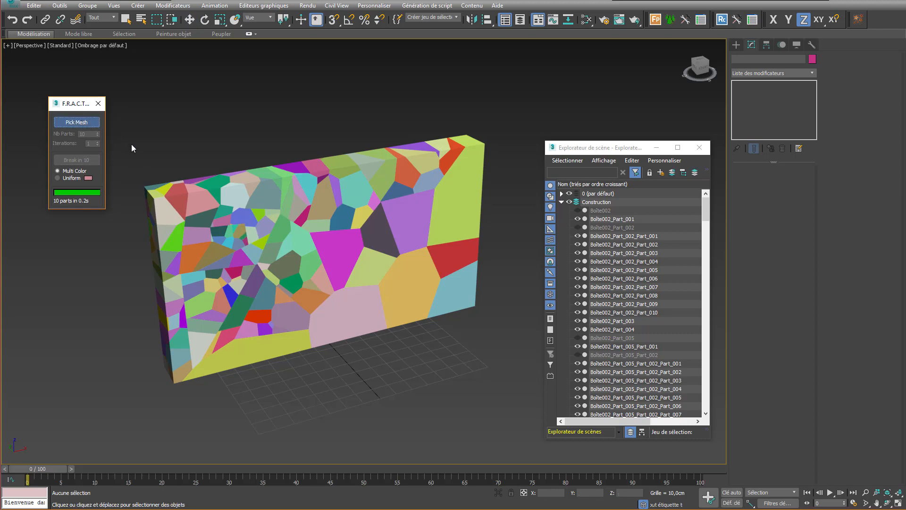
click(253, 235)
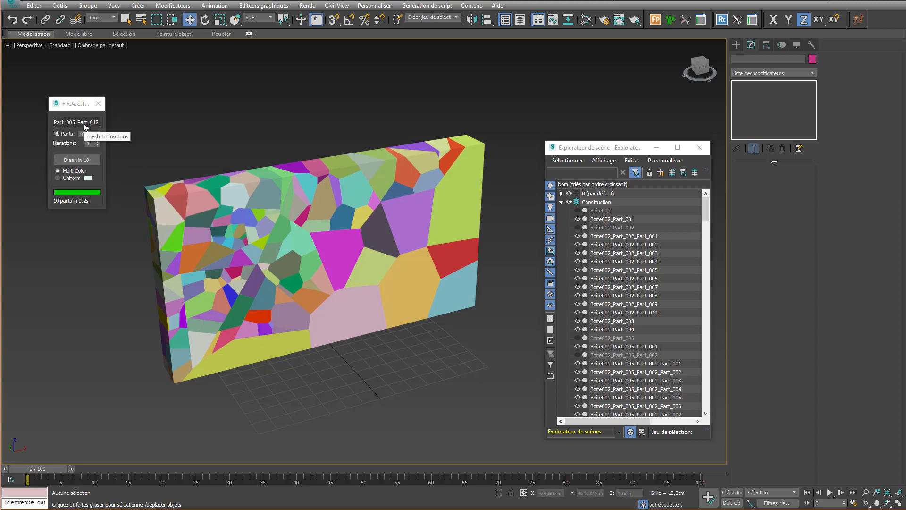
click(87, 161)
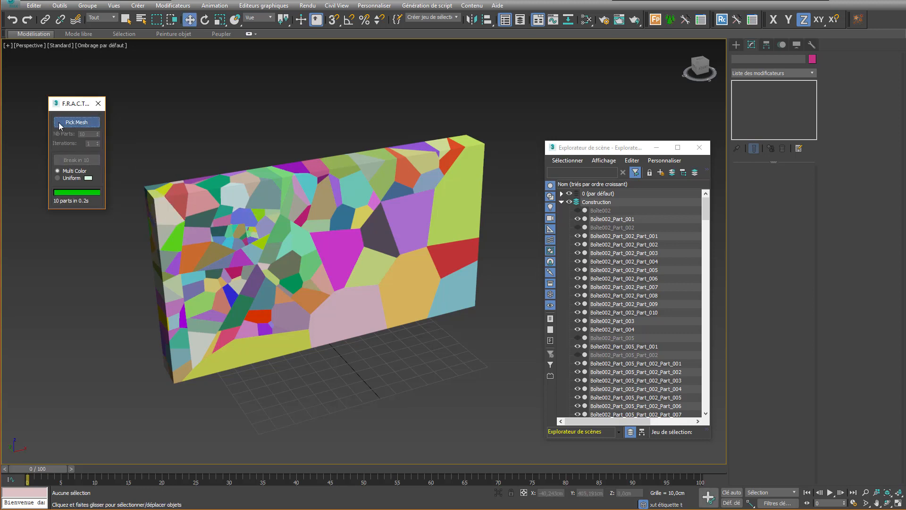
click(259, 226)
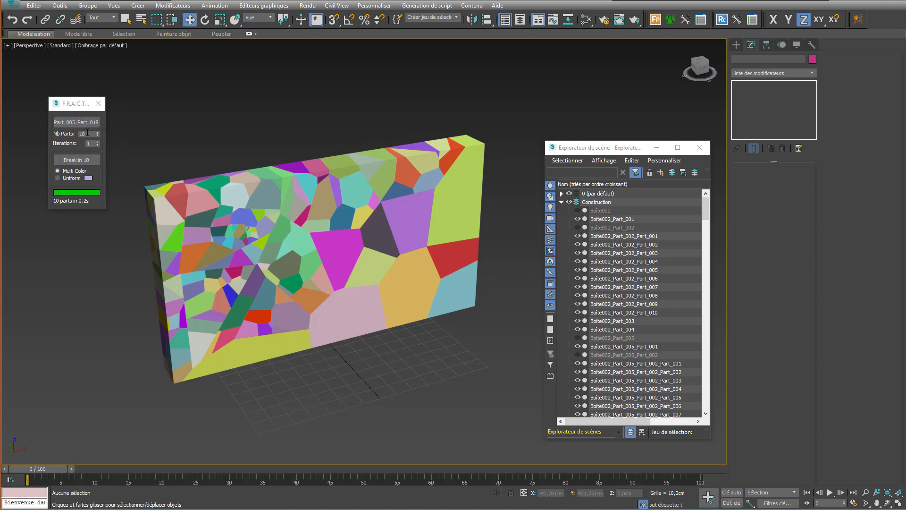
click(89, 159)
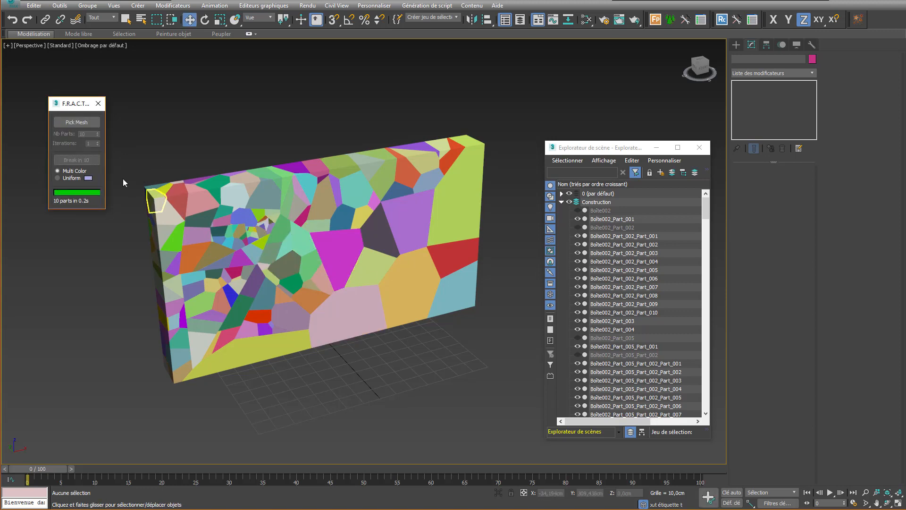
Step: Fracture the brown piece on the wall's left side and the dark green piece in its lower left into 10 parts each
click(76, 122)
click(214, 253)
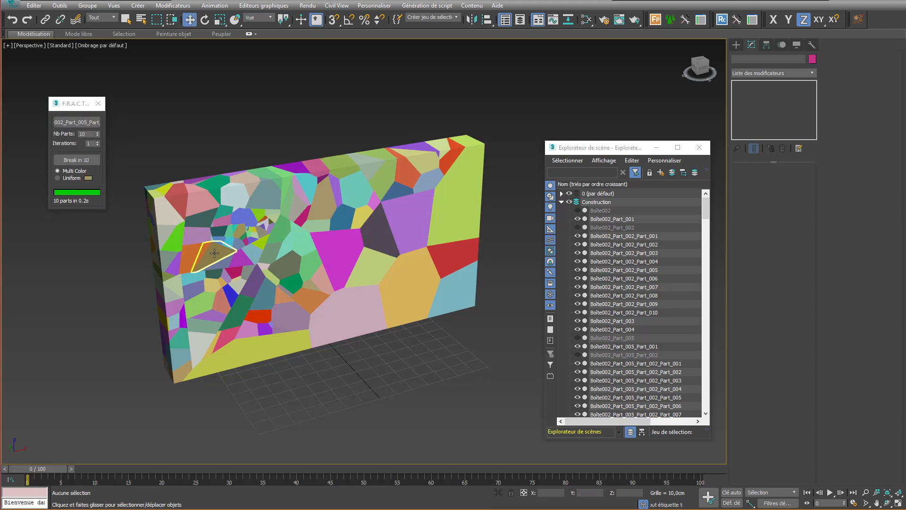
click(90, 159)
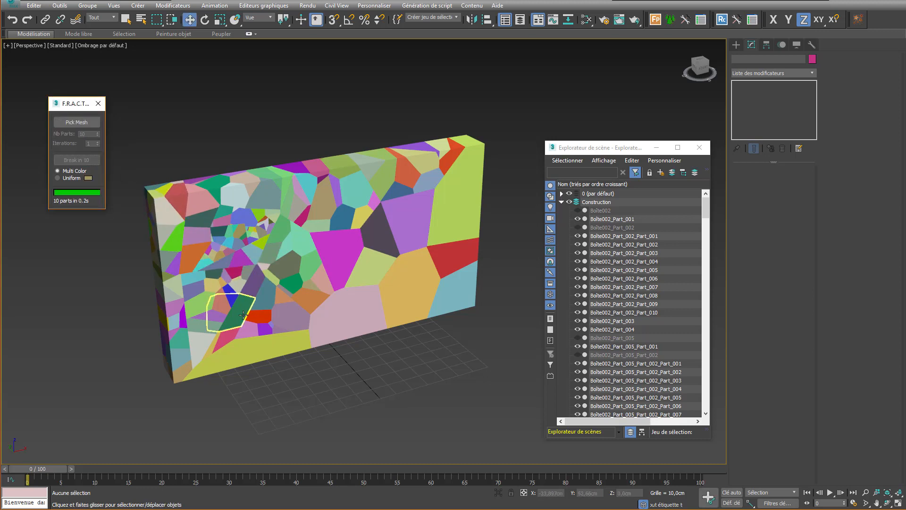
click(73, 123)
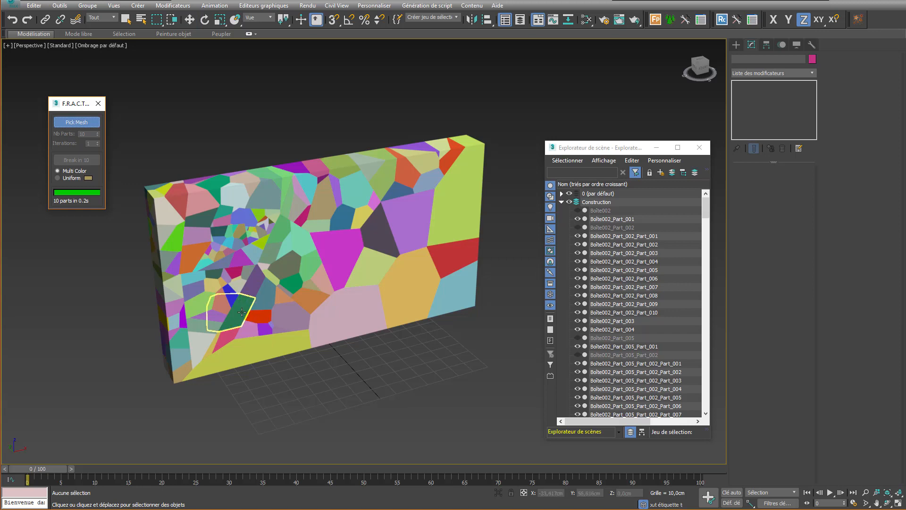
click(242, 311)
click(94, 163)
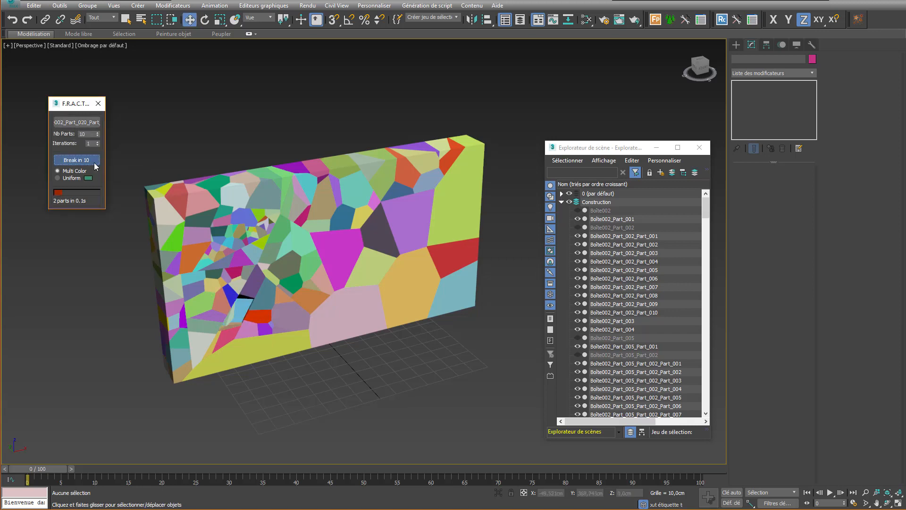
Step: Fracture the dark purple piece above the freshly broken green one and the large magenta piece mid-wall into 10 parts each
click(252, 285)
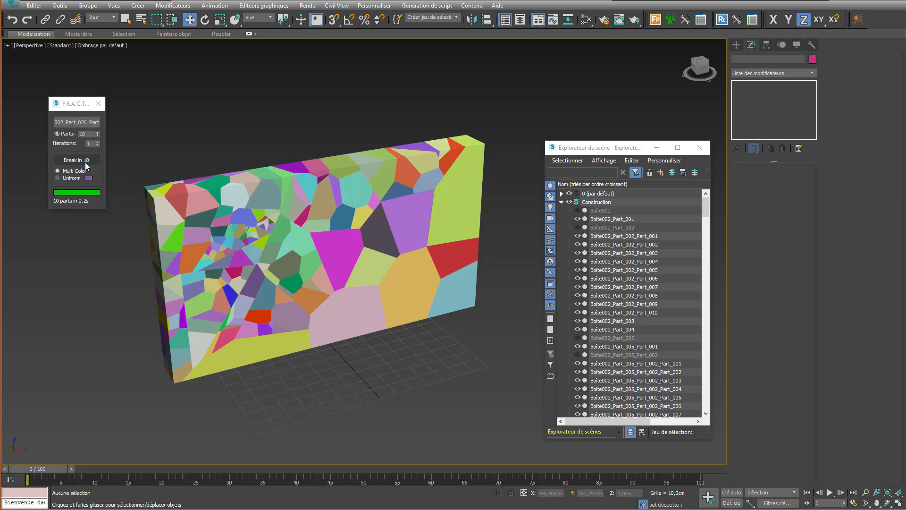
click(83, 163)
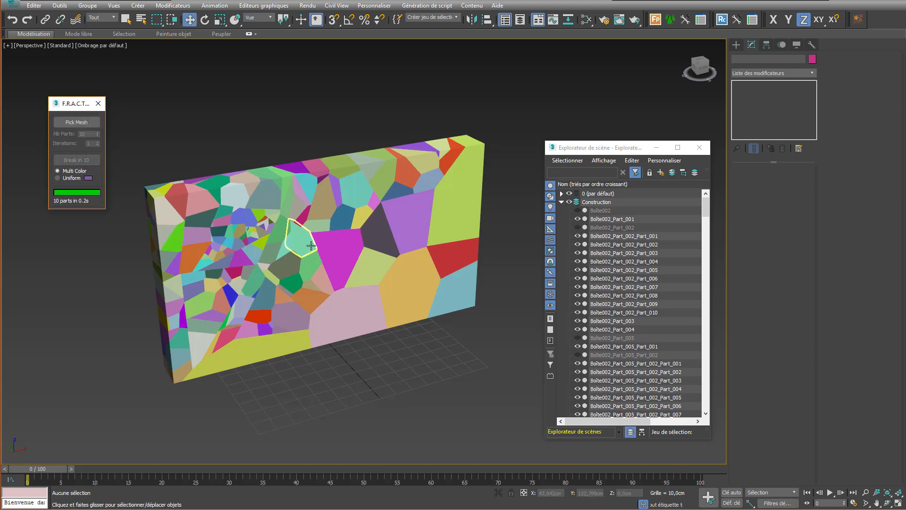
click(54, 122)
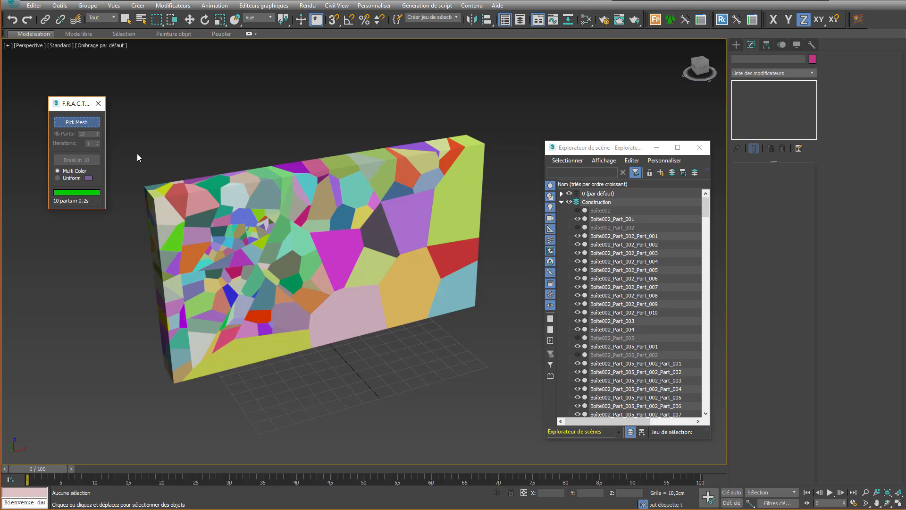
click(336, 257)
click(83, 161)
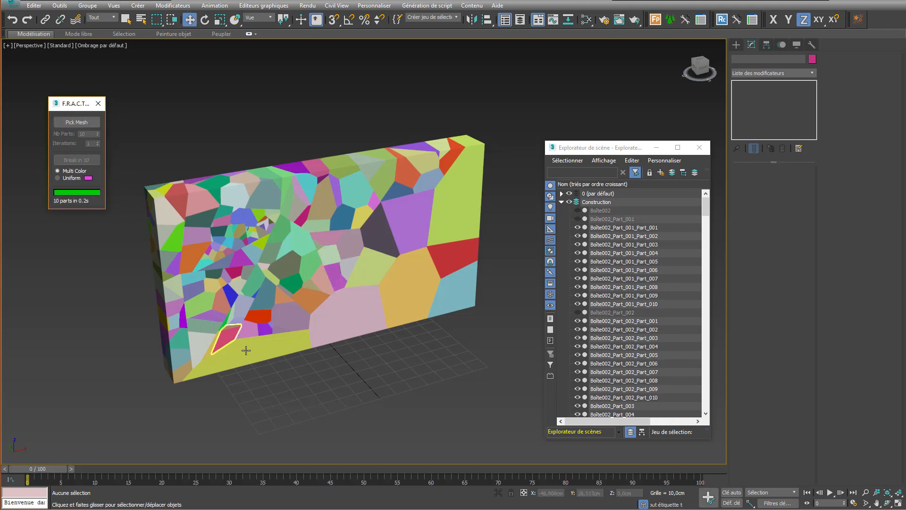
Step: Fracture the long yellow-green piece along the wall's lower left edge and the large pink piece beside it into 10 parts each
click(92, 129)
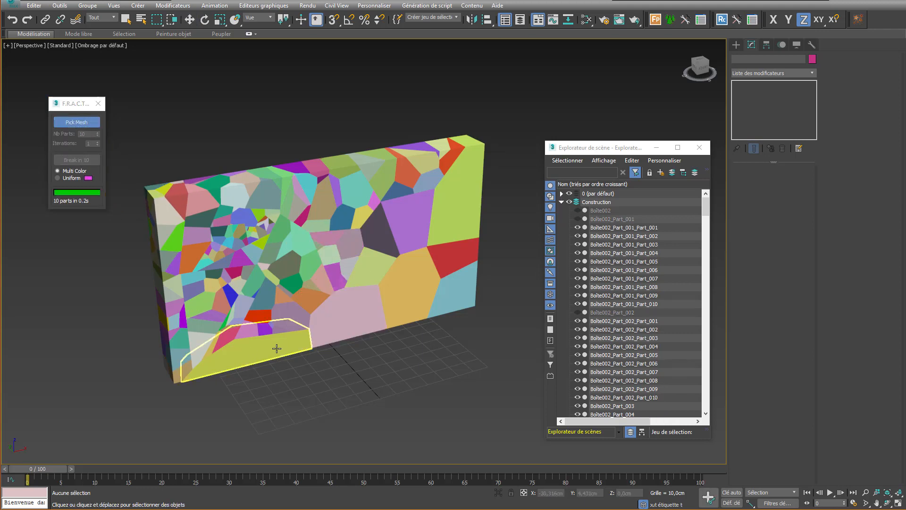
click(276, 347)
click(82, 160)
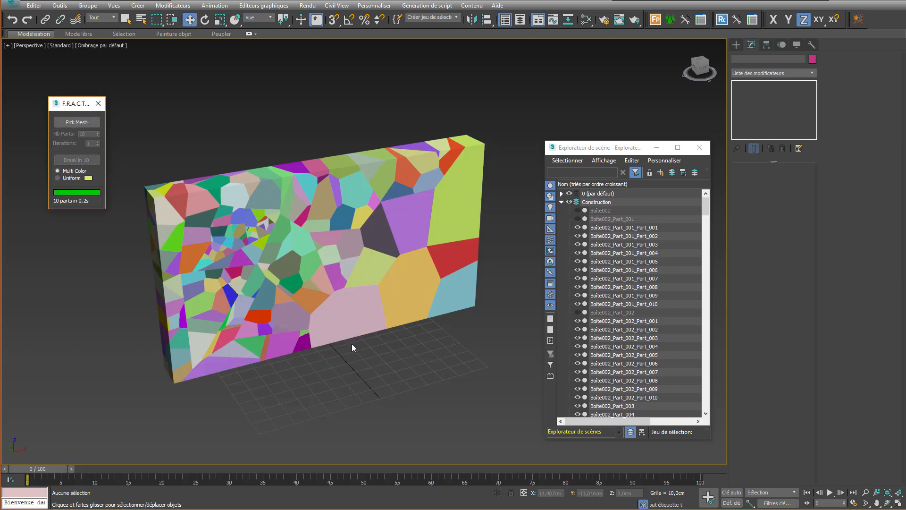
click(63, 122)
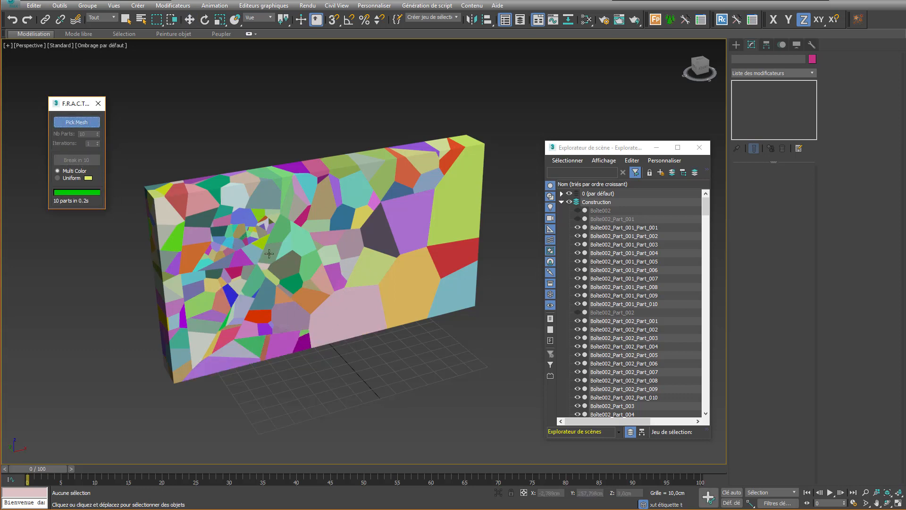
click(358, 314)
click(77, 161)
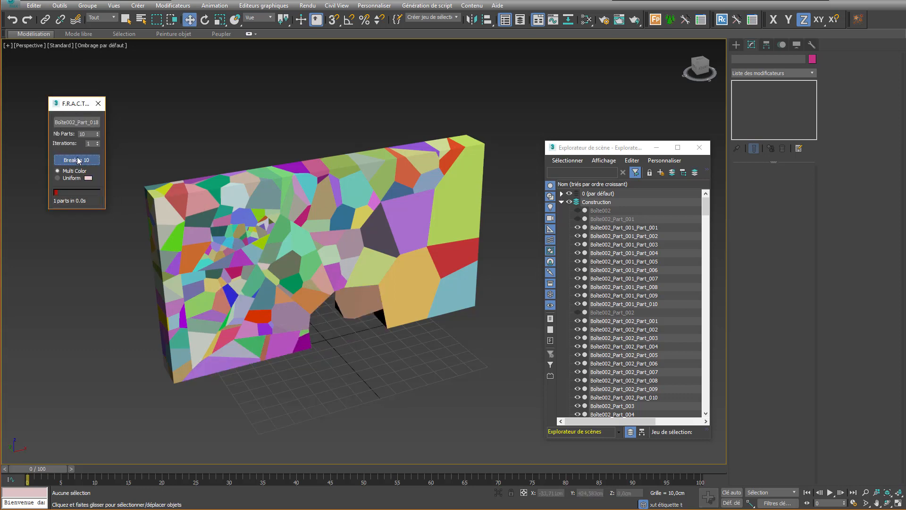
Step: Fracture the light green piece right of the wall's middle and the dark grey-violet piece above it into 10 parts each
click(60, 123)
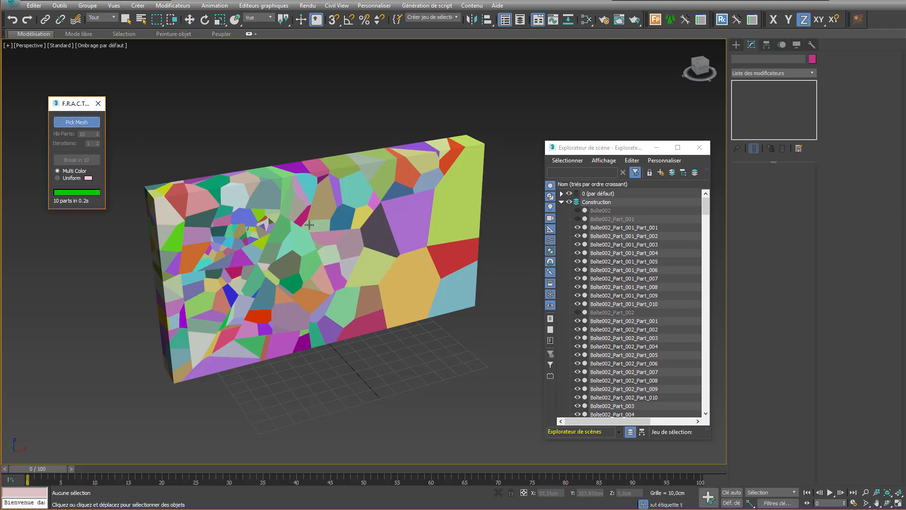
click(369, 262)
click(76, 161)
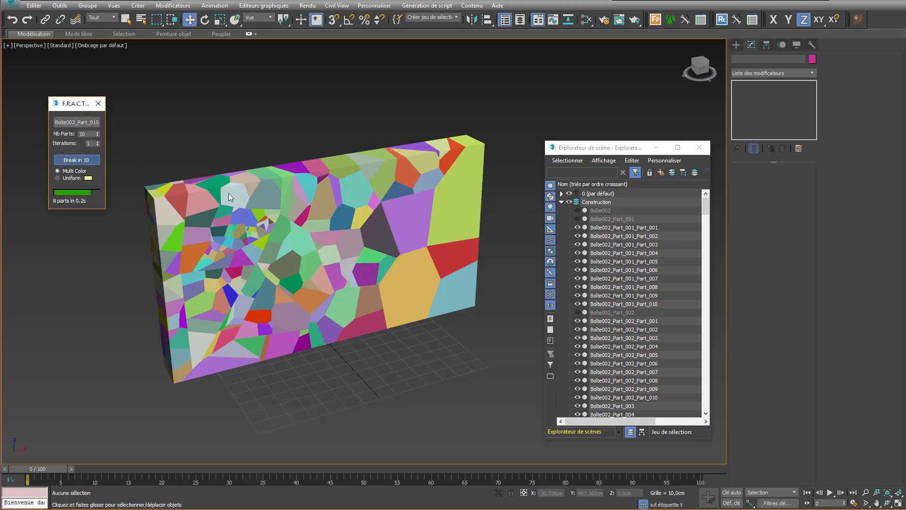
click(86, 124)
click(366, 219)
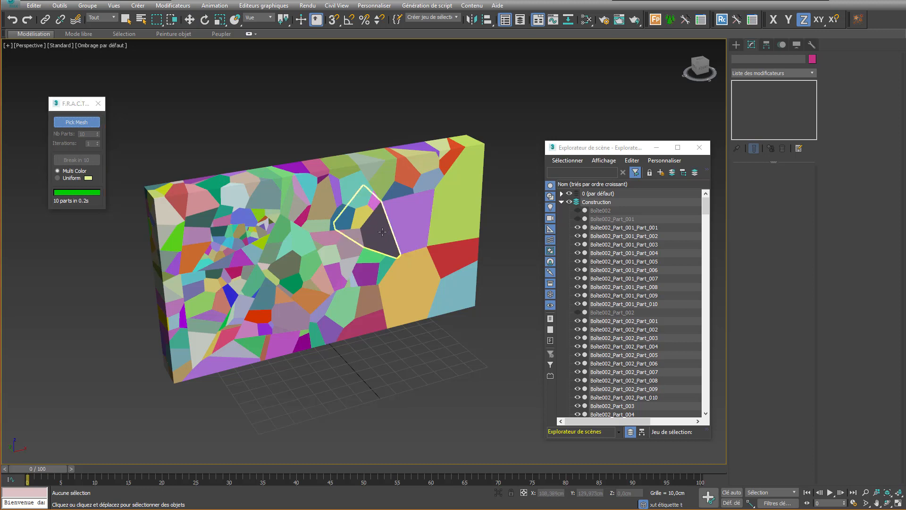
click(90, 163)
Step: Fracture the large purple piece on the wall's upper right and the tall lime piece at the right end into 10 parts each
click(76, 122)
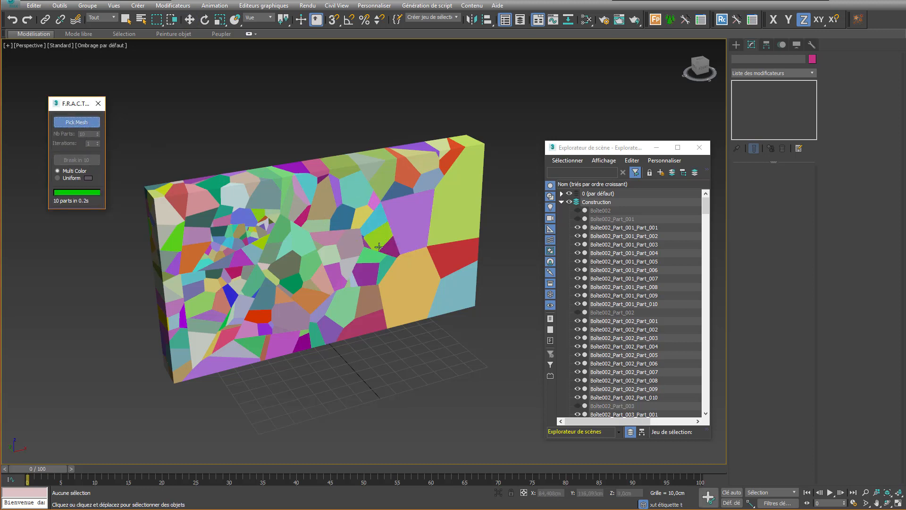
click(439, 157)
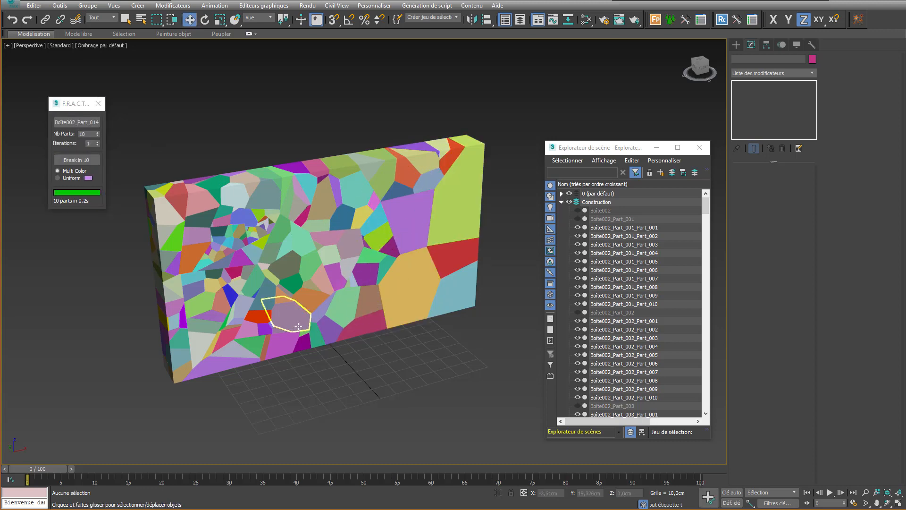
click(79, 161)
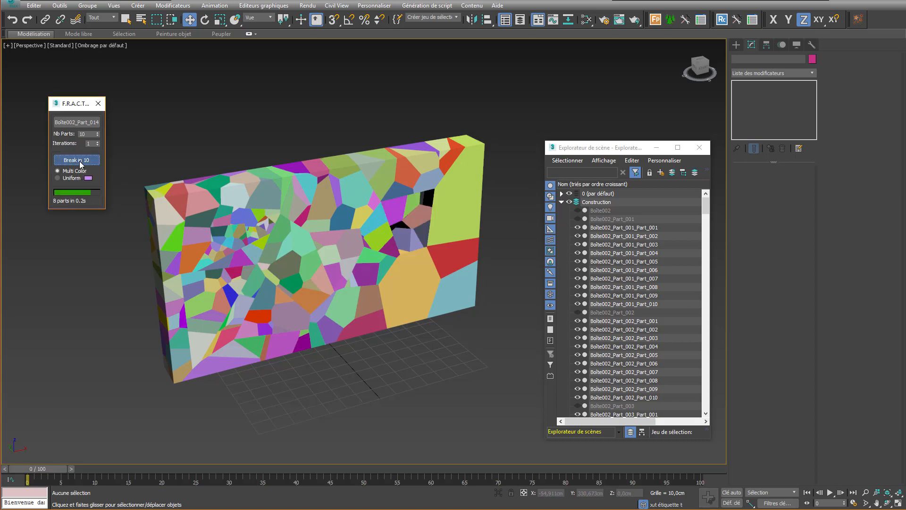
click(76, 122)
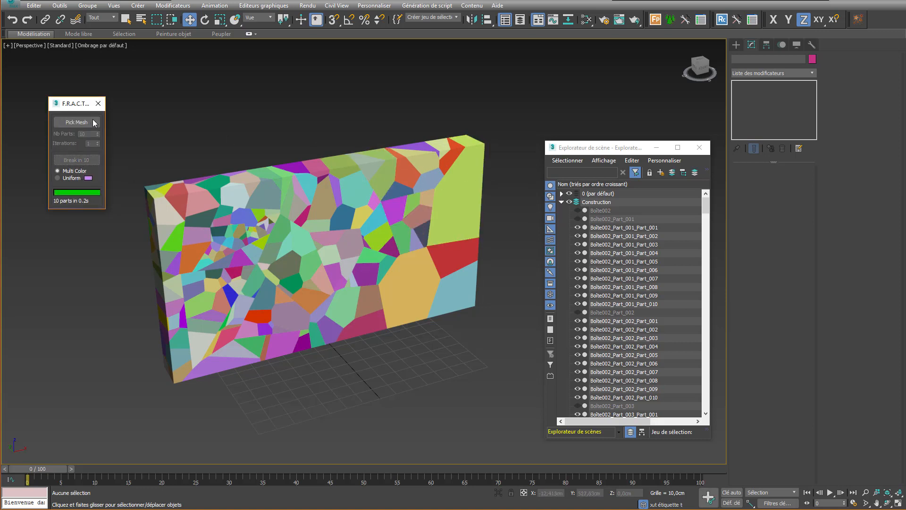
click(460, 186)
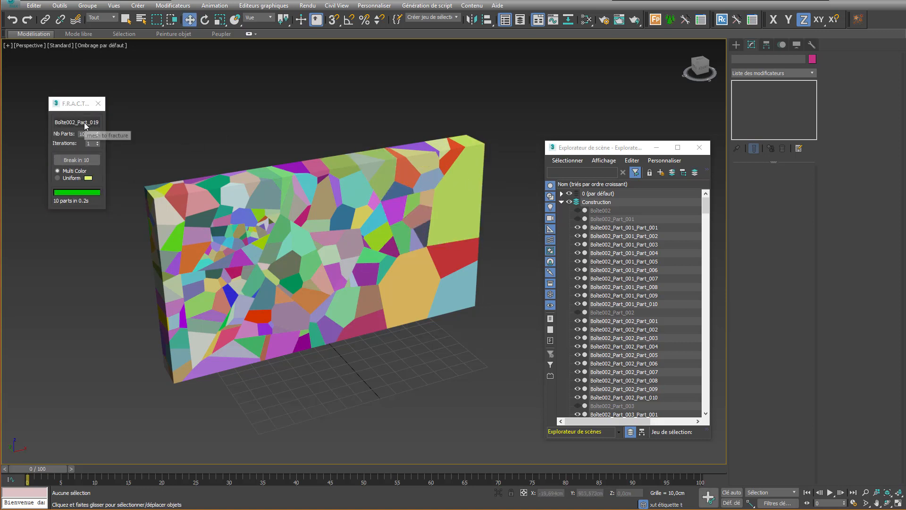
click(76, 158)
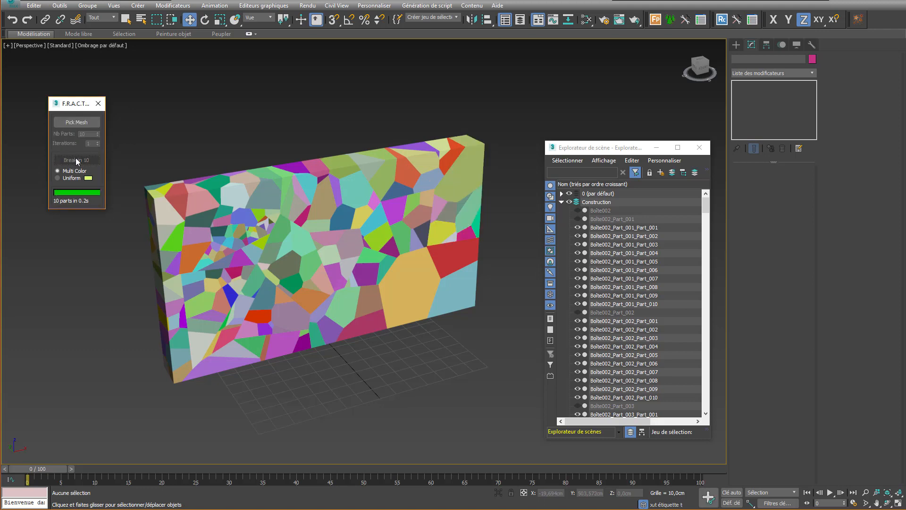
Step: Fracture the large orange piece at the wall's lower right into 10 parts
click(61, 122)
click(410, 275)
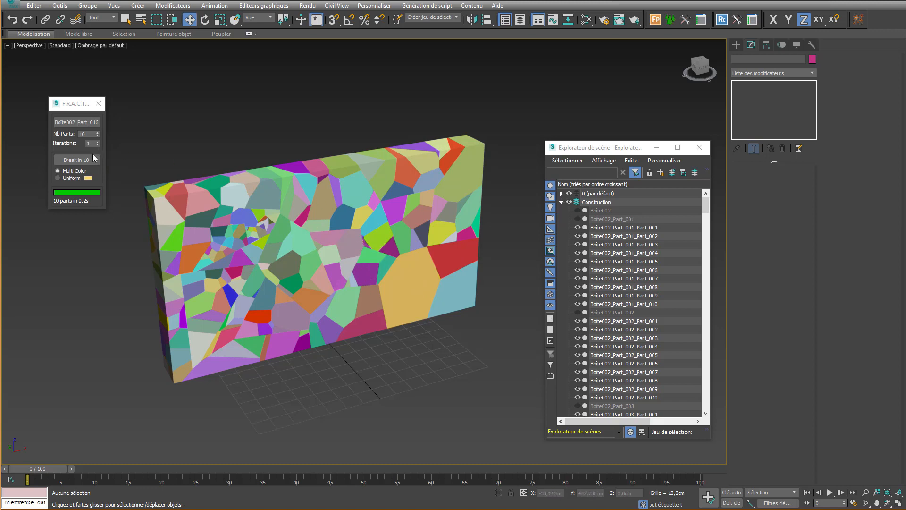
click(93, 160)
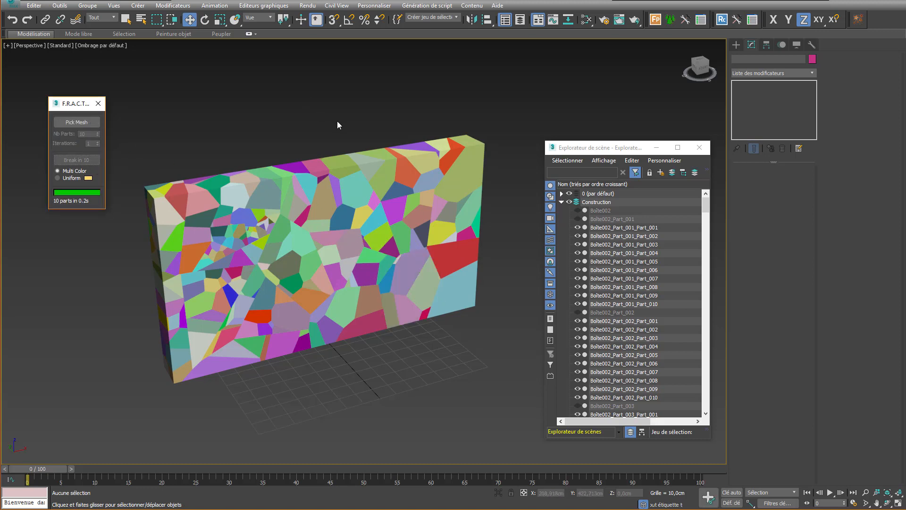
Step: Select all visible fragments of the wall and create a new layer containing them, with the scene explorer sorted by layer
mouse_move(325, 134)
middle_down()
mouse_move(343, 138)
mouse_move(329, 112)
mouse_move(313, 111)
mouse_move(313, 124)
middle_up()
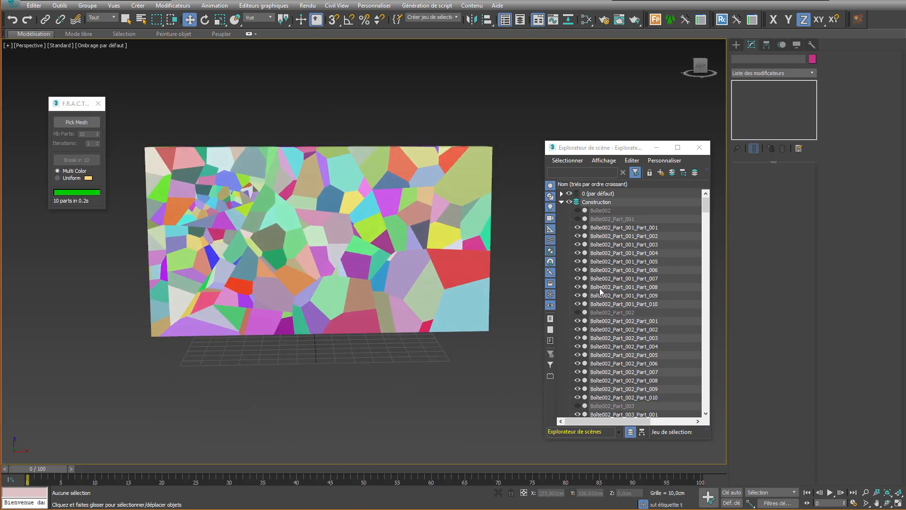
drag(704, 210, 734, 390)
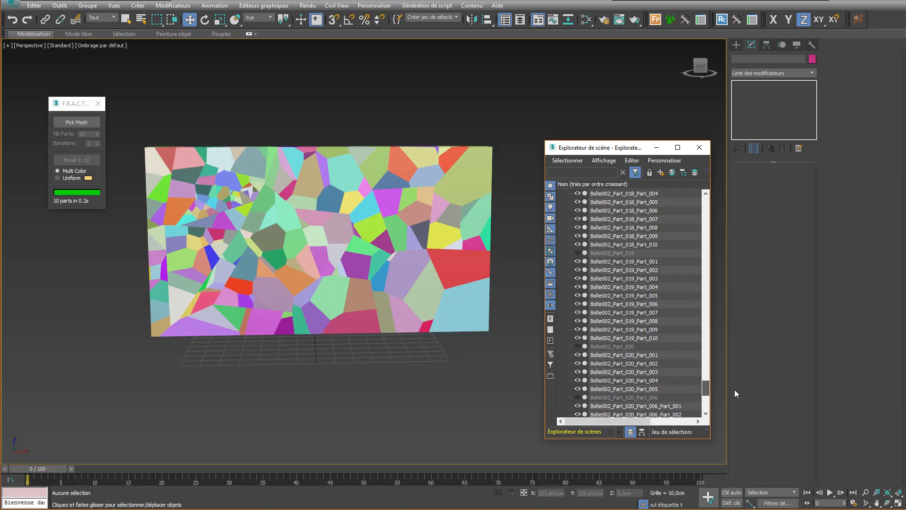
drag(129, 128, 394, 307)
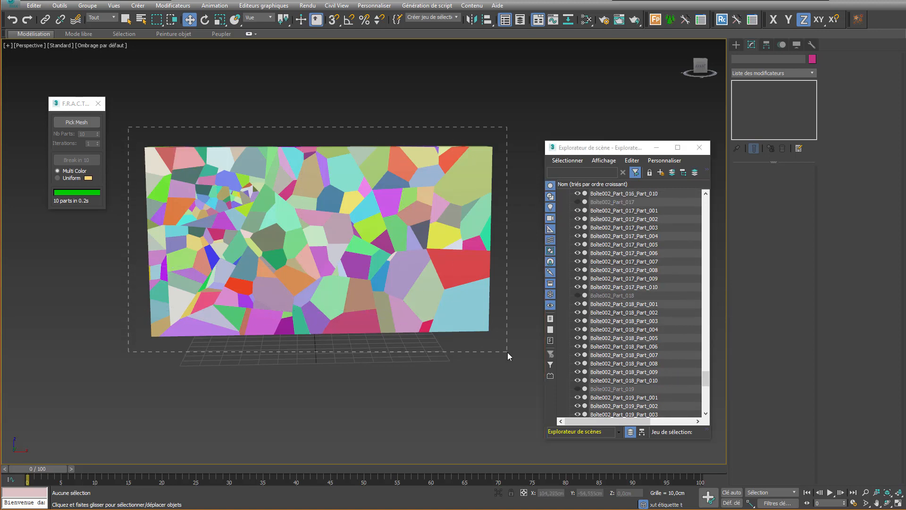
drag(508, 353, 506, 347)
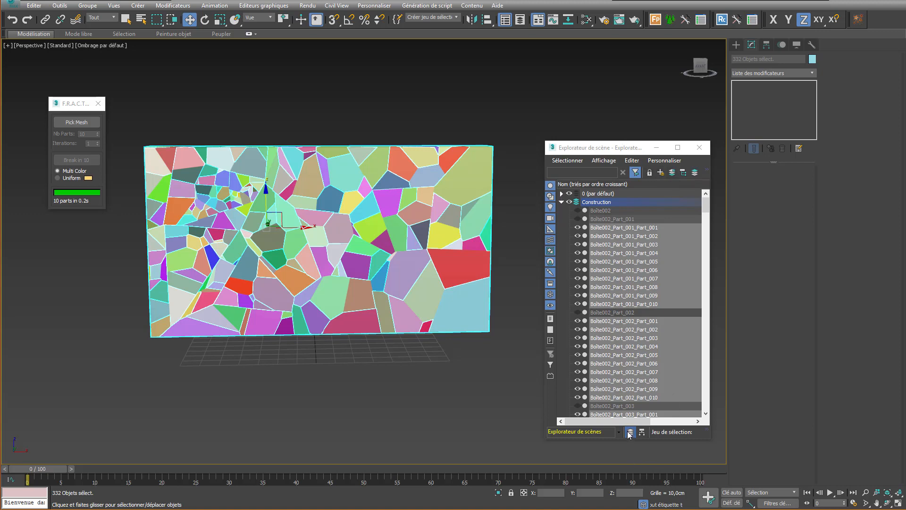
click(641, 432)
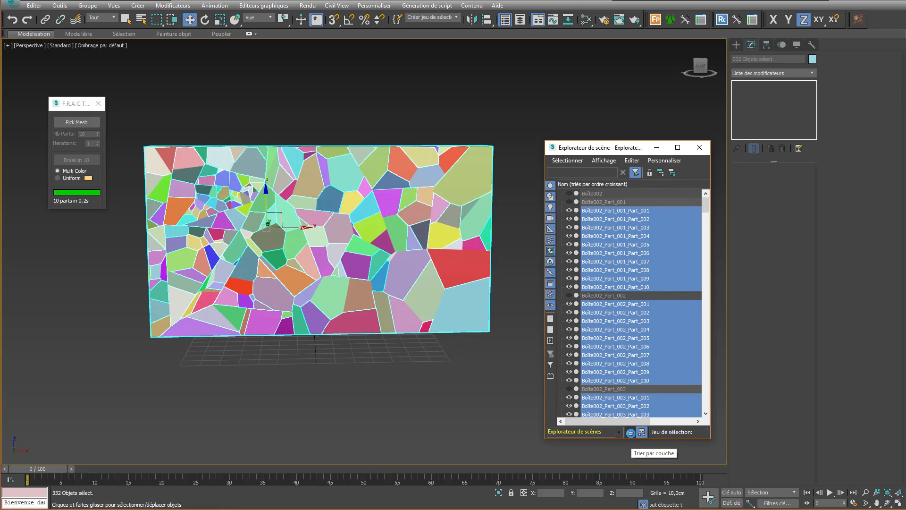
click(631, 432)
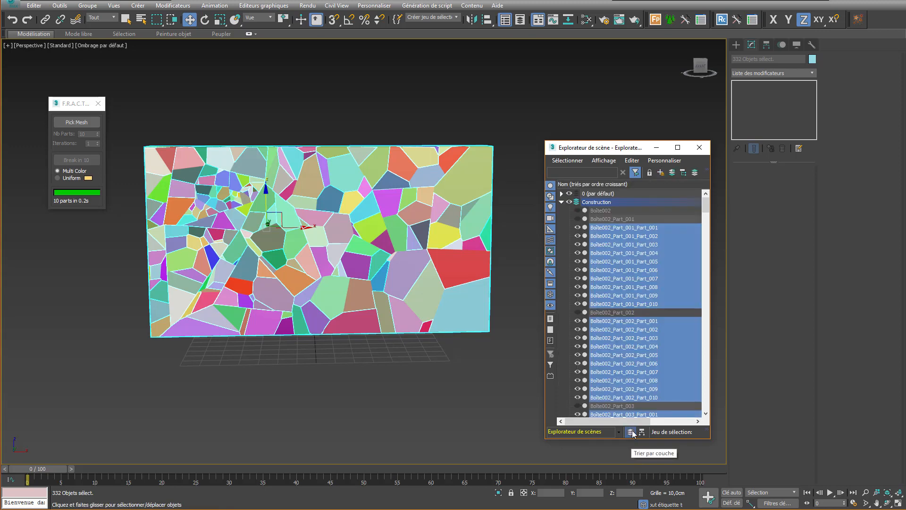
click(660, 174)
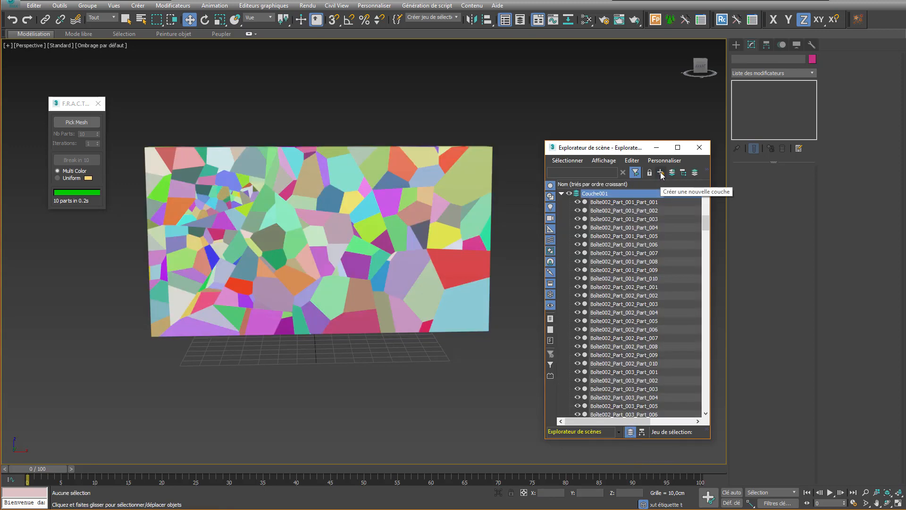
Step: Rename the new layer containing all the wall fragments as Frag01
double_click(609, 194)
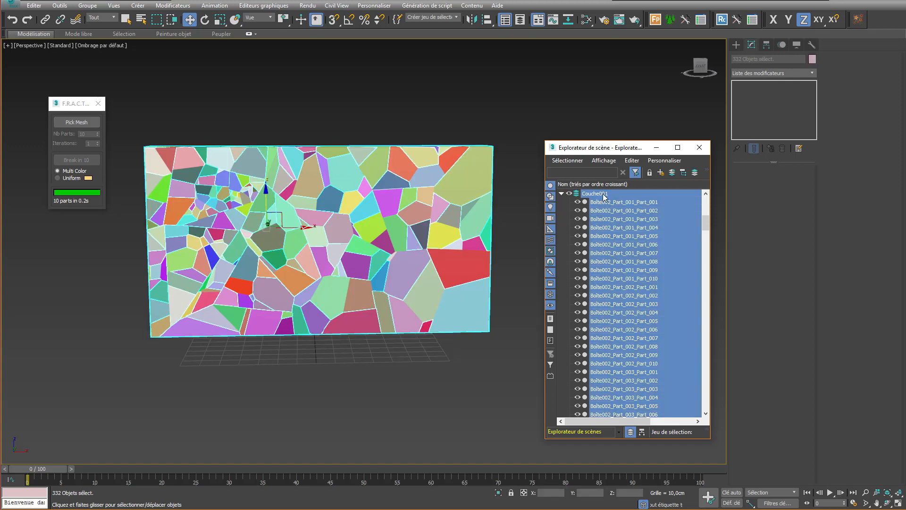
click(522, 217)
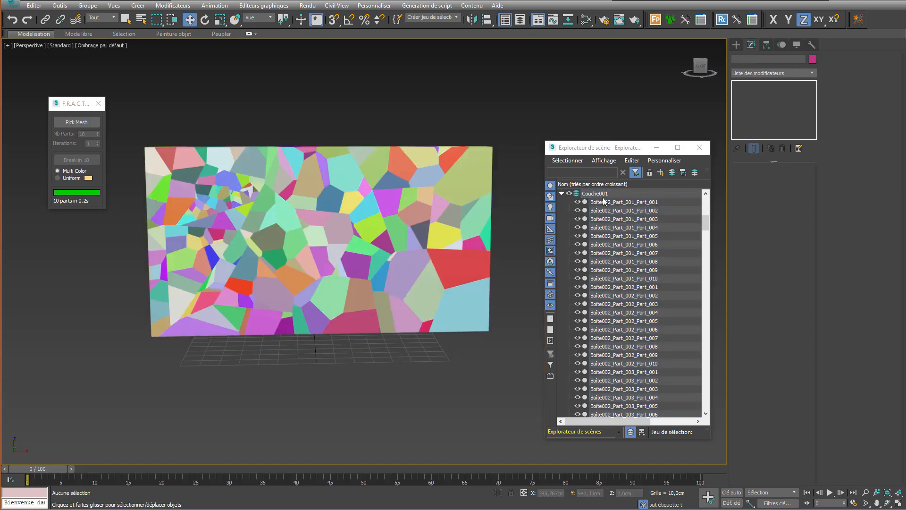
click(609, 194)
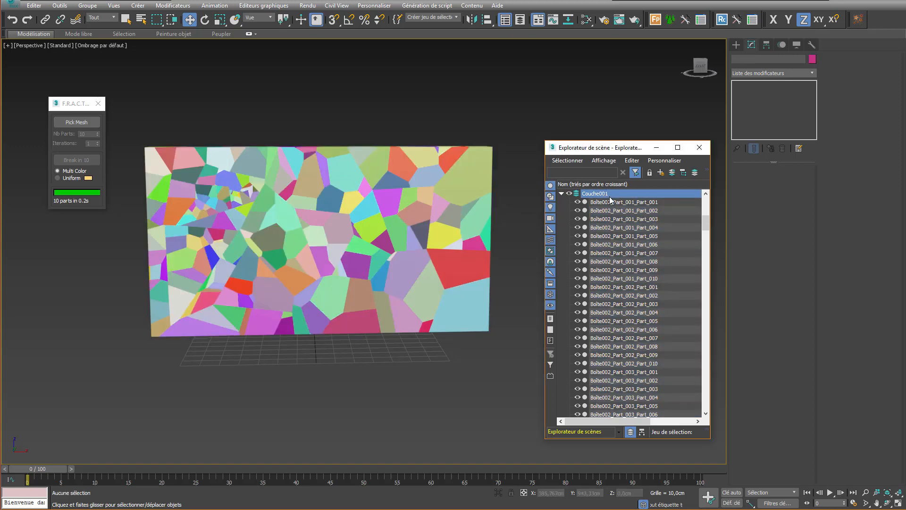
click(610, 196)
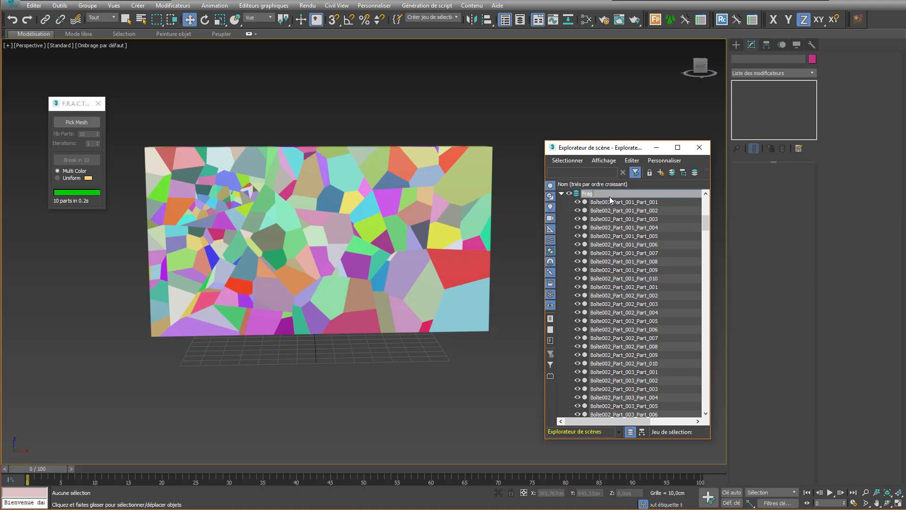
key(Return)
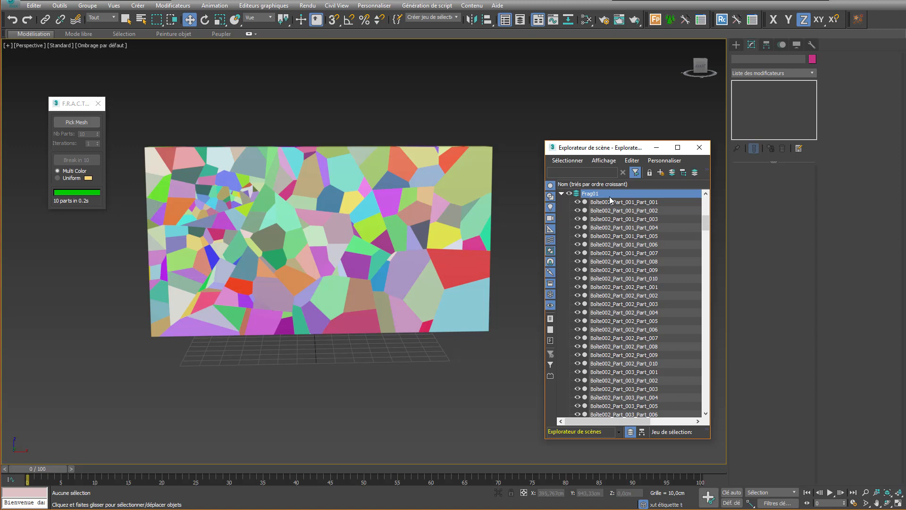
Step: In a shaded front view, lasso-select the fragments over the wall's upper and left area, leaving out those along the bottom and right end
click(702, 67)
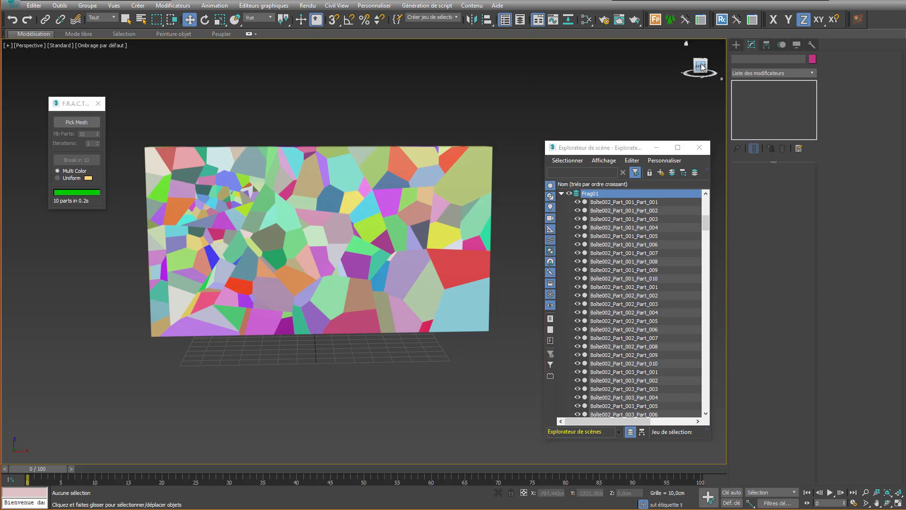
key(f)
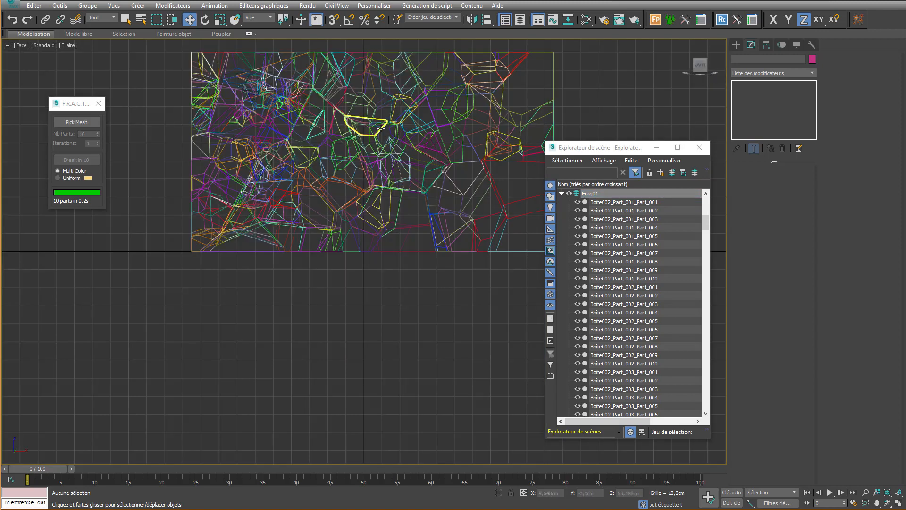
middle_drag(382, 129, 342, 210)
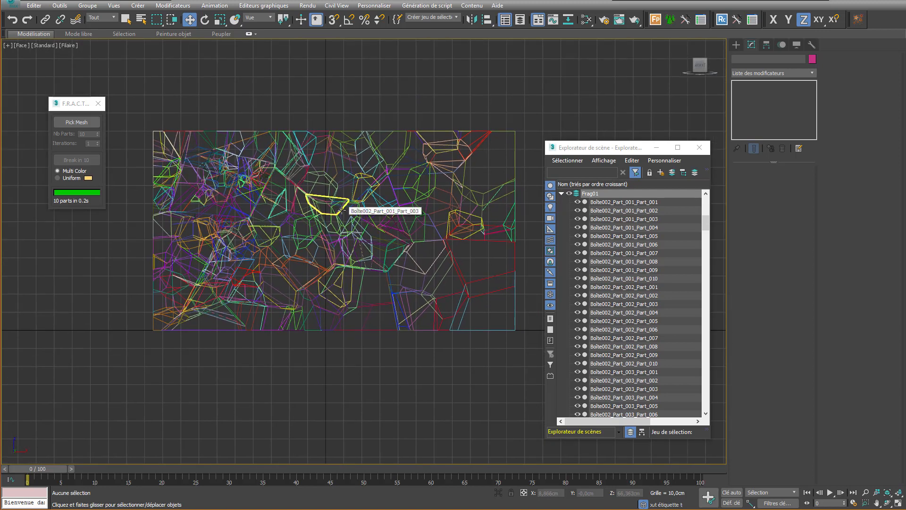
key(F3)
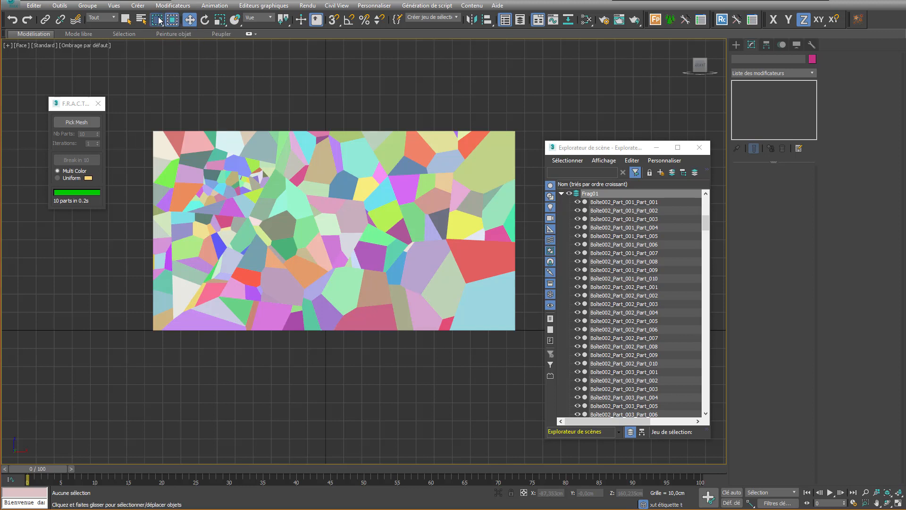
mouse_move(156, 20)
mouse_down()
mouse_move(166, 54)
mouse_move(158, 25)
mouse_move(158, 78)
mouse_up()
drag(209, 327, 437, 246)
drag(475, 148, 290, 83)
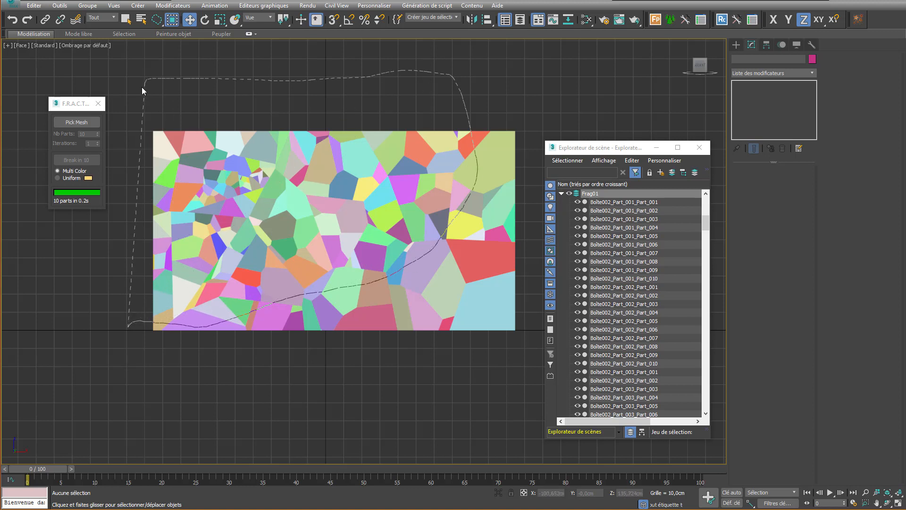
drag(137, 94, 137, 95)
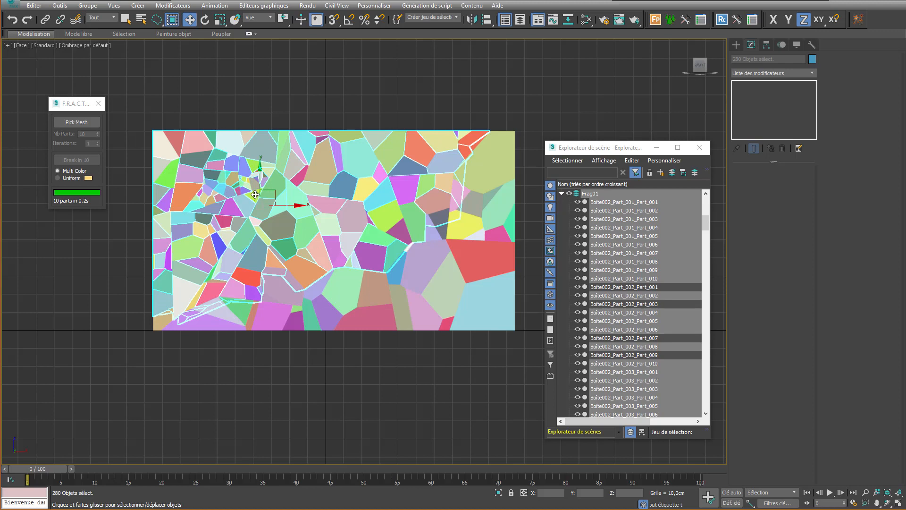
Step: Create a new layer from the selected fragments and name it Frag_02
click(660, 172)
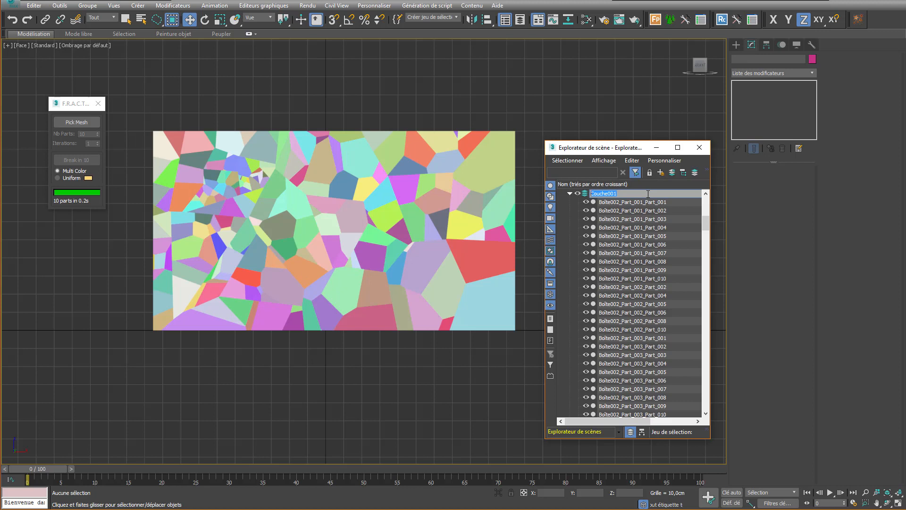
text(Frag_02)
key(Return)
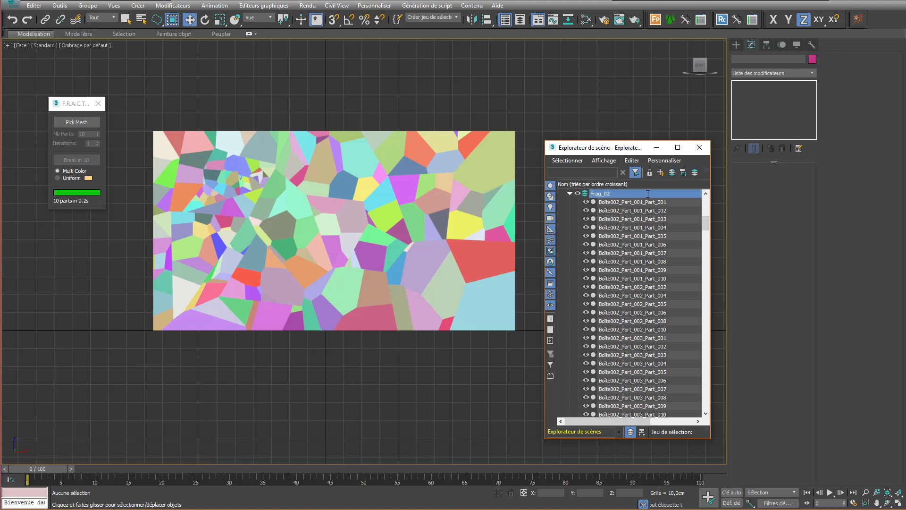
Step: Collapse the Frag_02 and Construction layers in the scene explorer and check what Frag_02 contains
click(570, 194)
scroll(601, 270, up, 3)
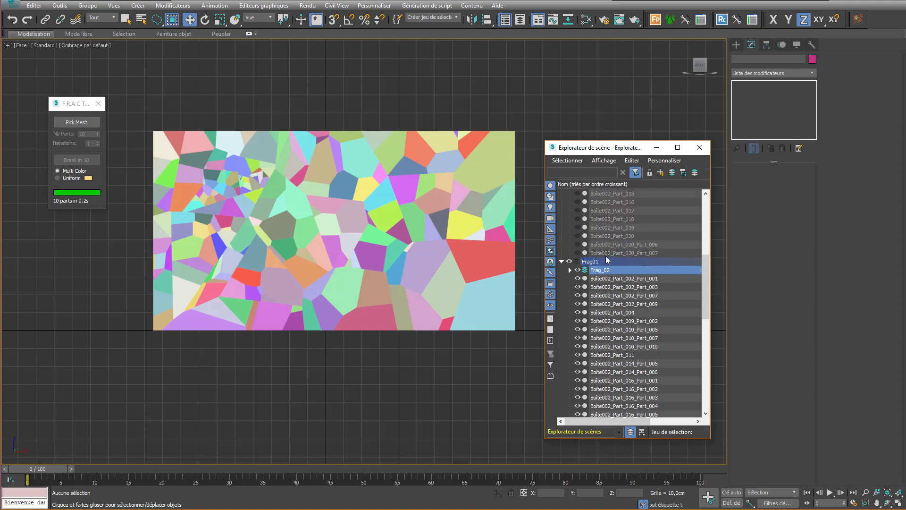
scroll(609, 262, up, 8)
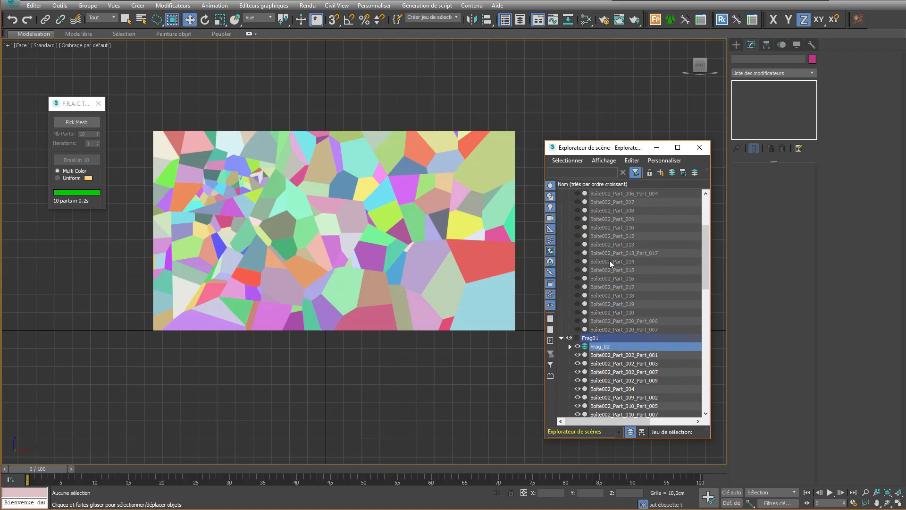
click(562, 202)
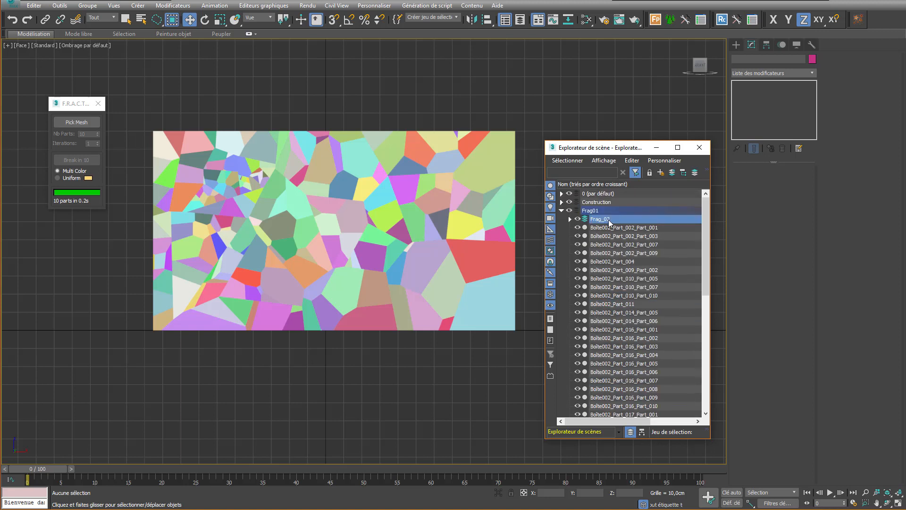
click(570, 219)
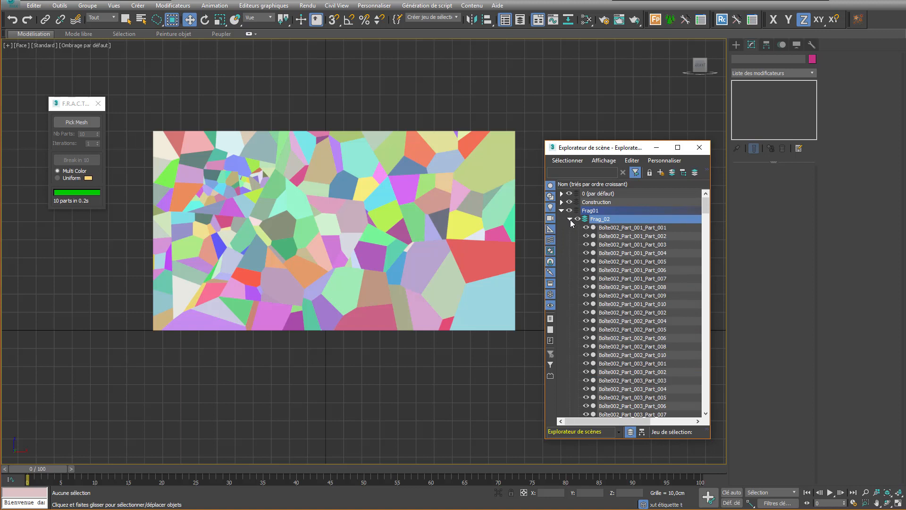
click(571, 219)
click(570, 220)
click(570, 220)
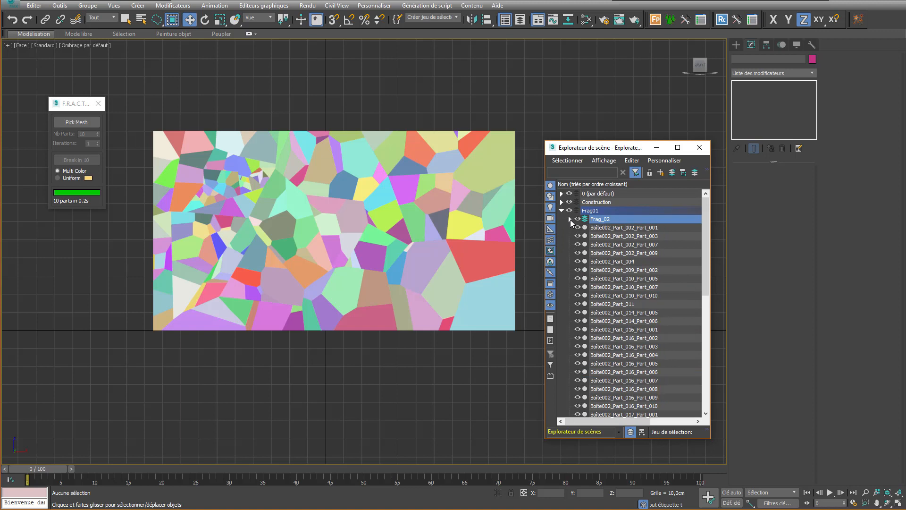
Step: Rename the Frag01 layer as Frag_01 and un-nest the Frag_02 layer from it
click(594, 212)
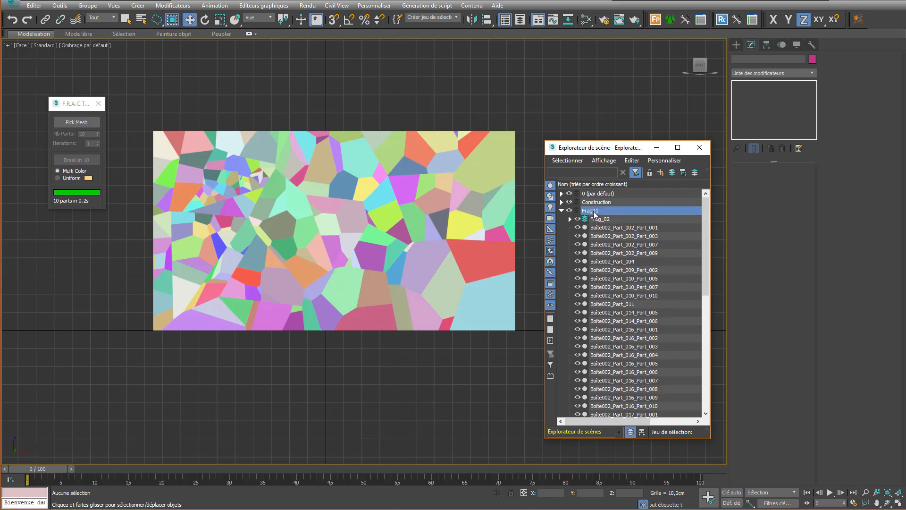
click(594, 212)
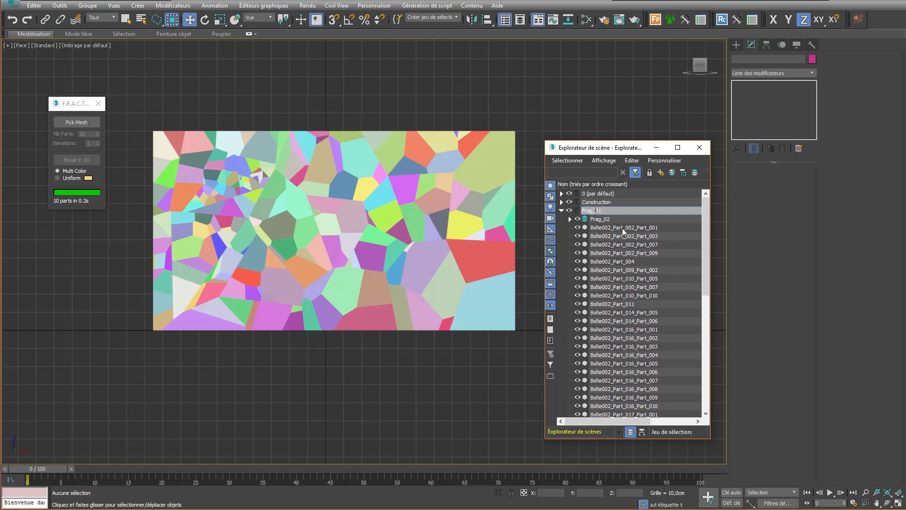
click(606, 219)
right_click(608, 216)
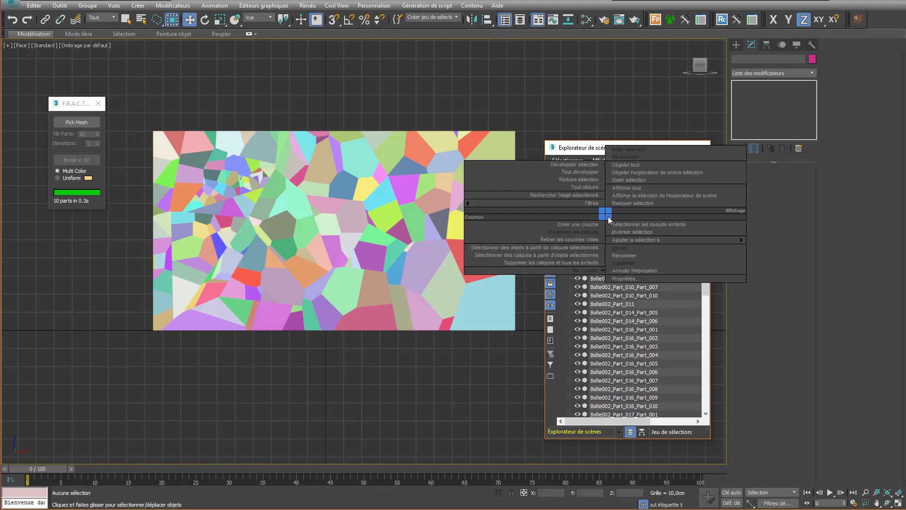
click(653, 270)
click(561, 210)
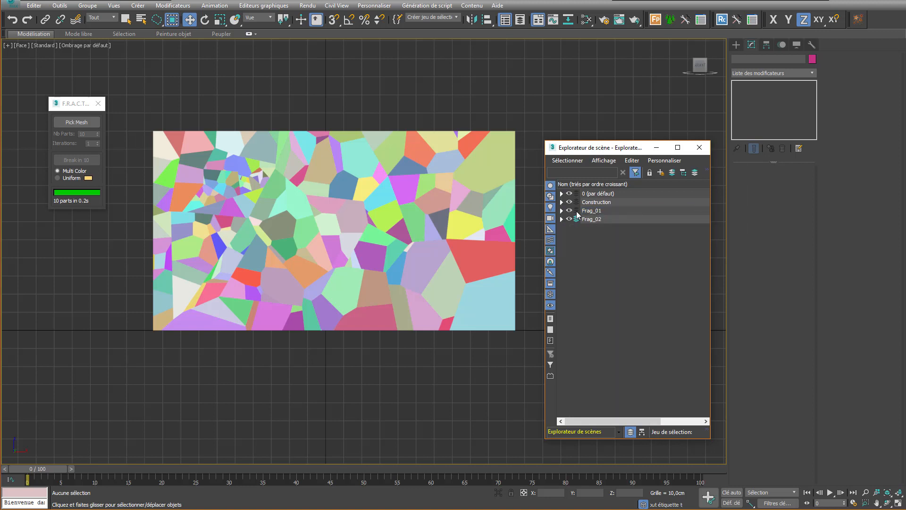
Step: Select all the fragments on the Frag_01 layer and store them as a named selection set Frag_01
click(562, 211)
click(561, 211)
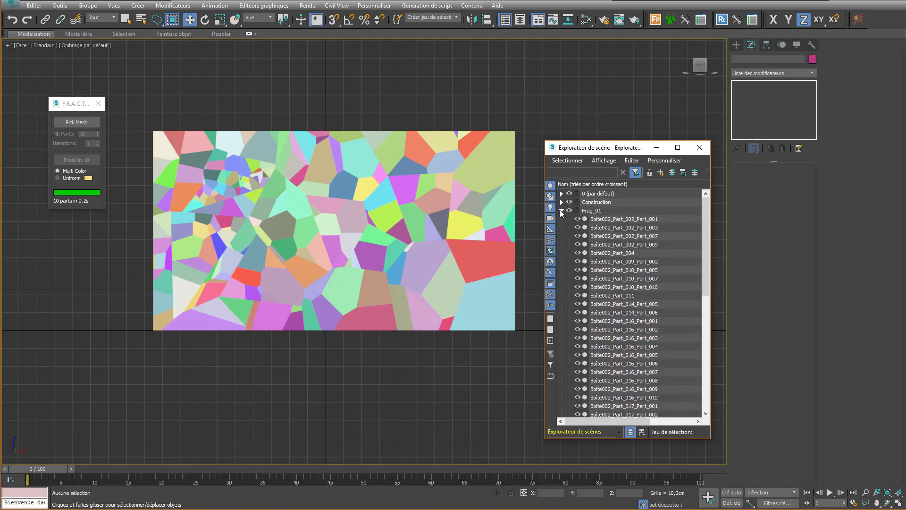
double_click(585, 210)
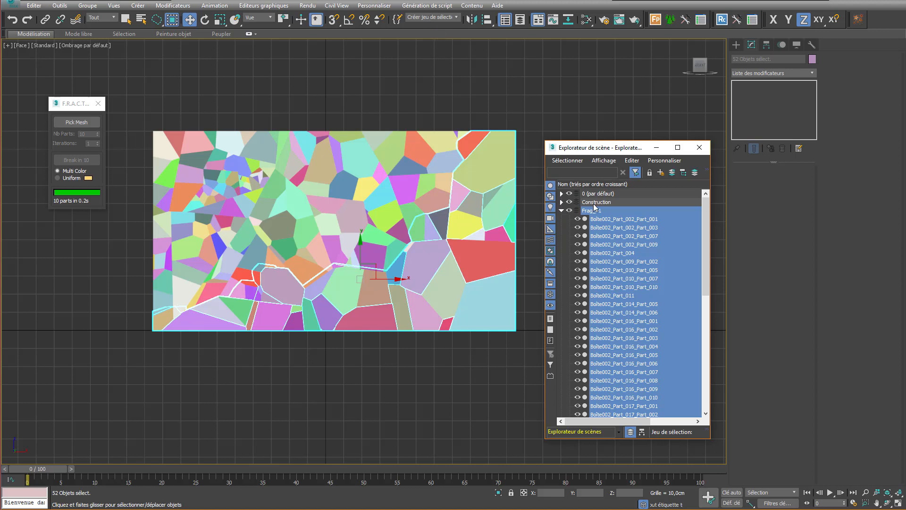
click(431, 18)
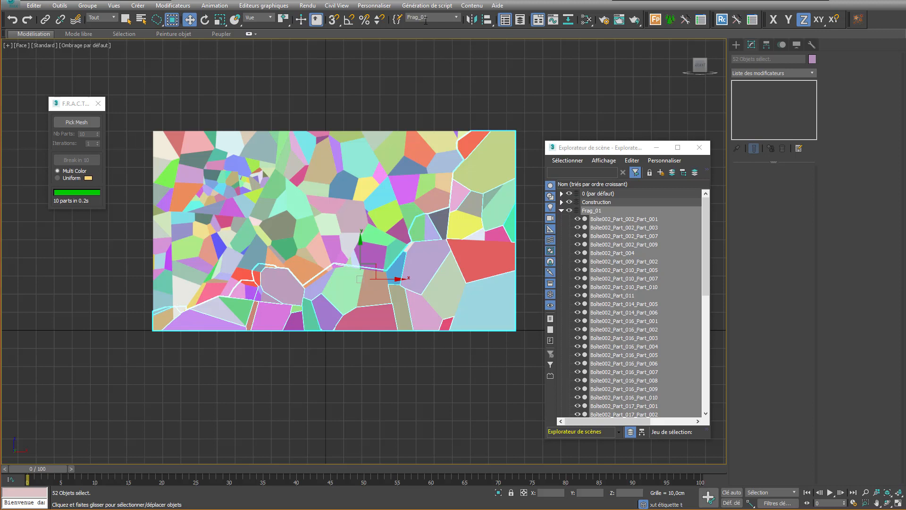
click(562, 210)
Step: Select all the fragments on the Frag_02 layer and store them as a named selection set Frag_02
double_click(589, 221)
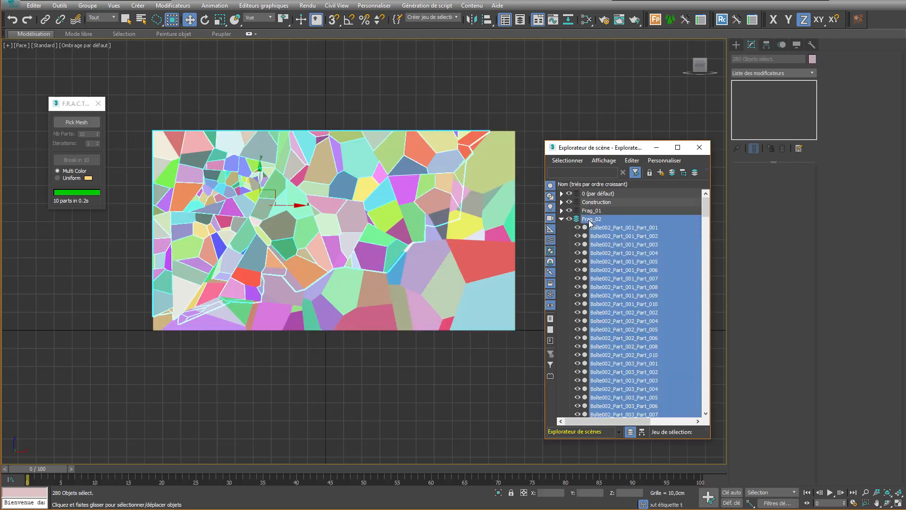
click(424, 18)
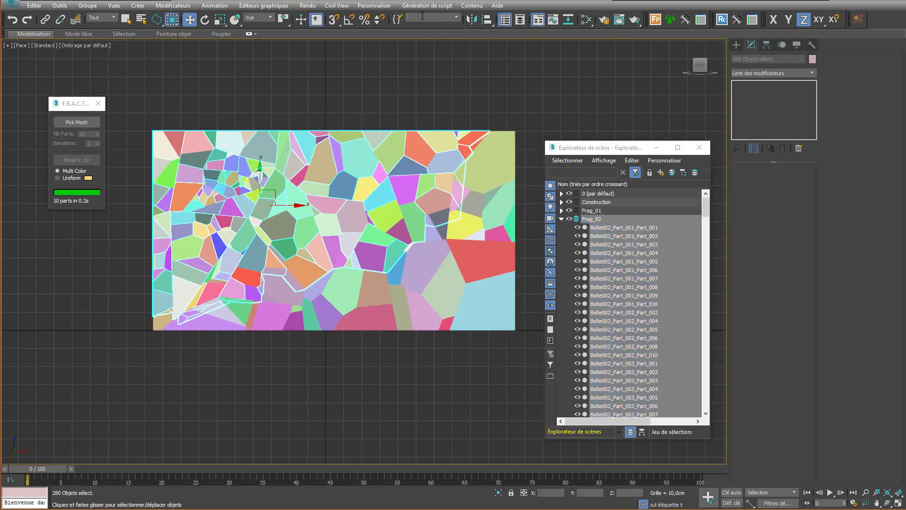
text(Frag_02)
click(561, 219)
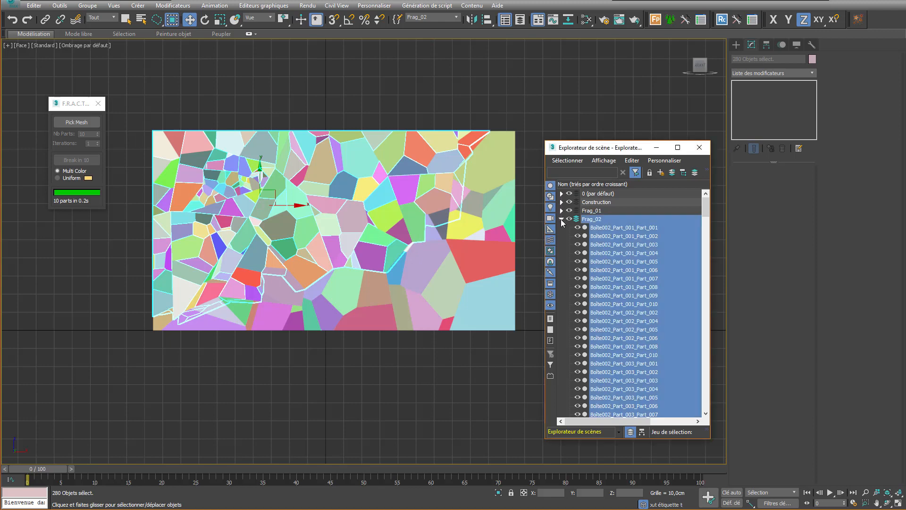
click(561, 219)
Step: Return to an angled perspective view of the wall and start saving the scene under a new name
key(p)
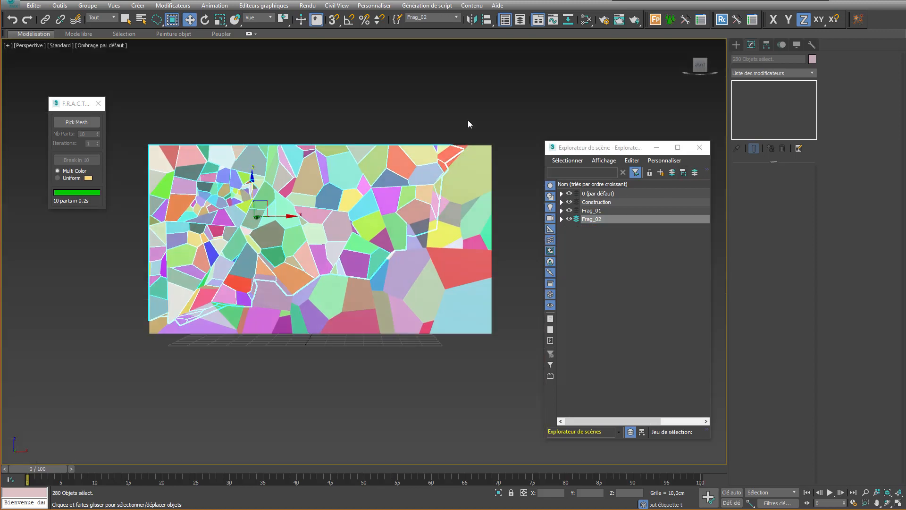
alt+middle_drag(180, 80, 252, 97)
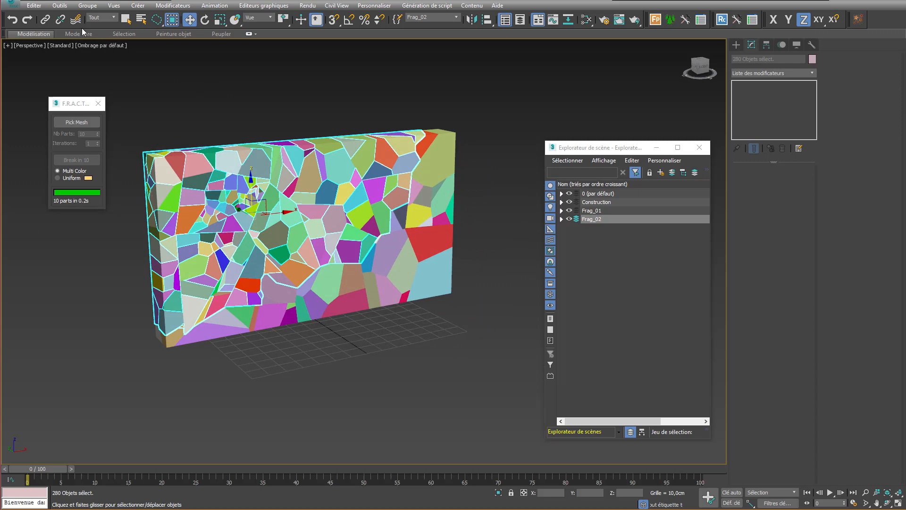
click(9, 7)
click(35, 87)
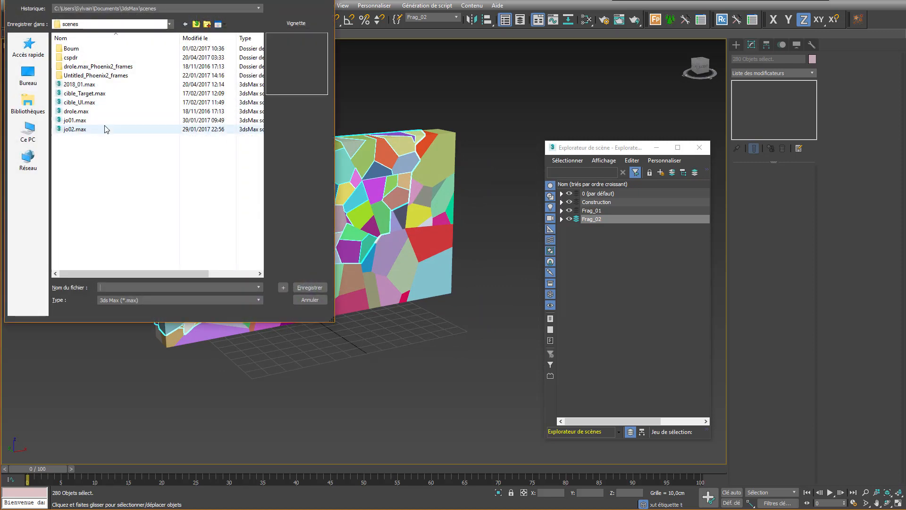
Step: Create a folder named ABAS7VPF inside the scenes folder and open it as the save location
right_click(122, 171)
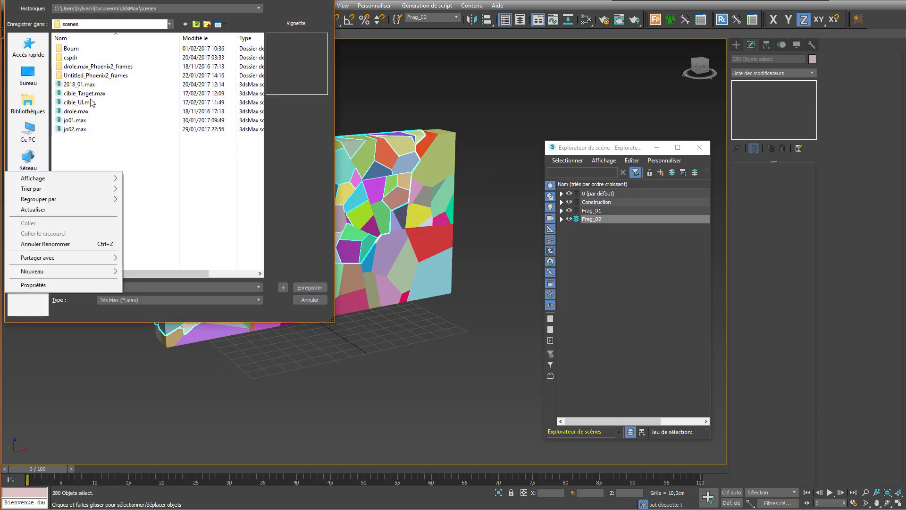
mouse_move(90, 273)
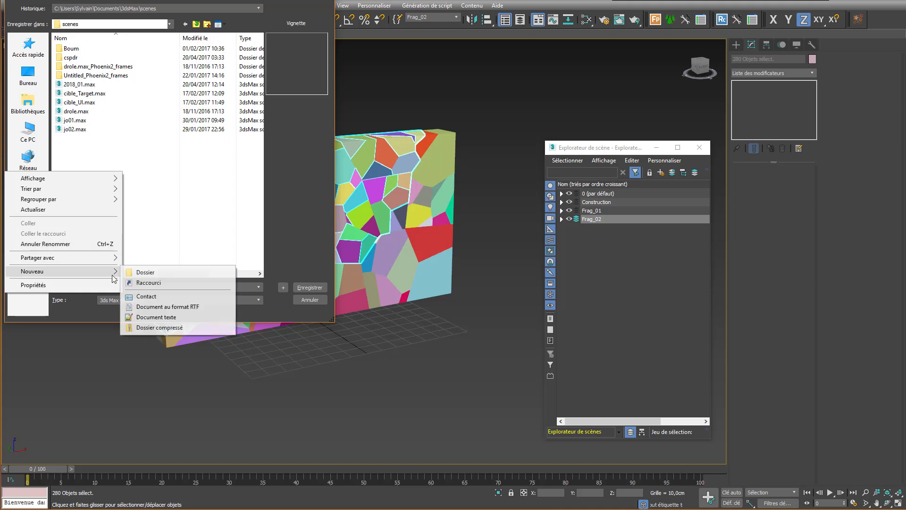
click(160, 273)
text(ABA)
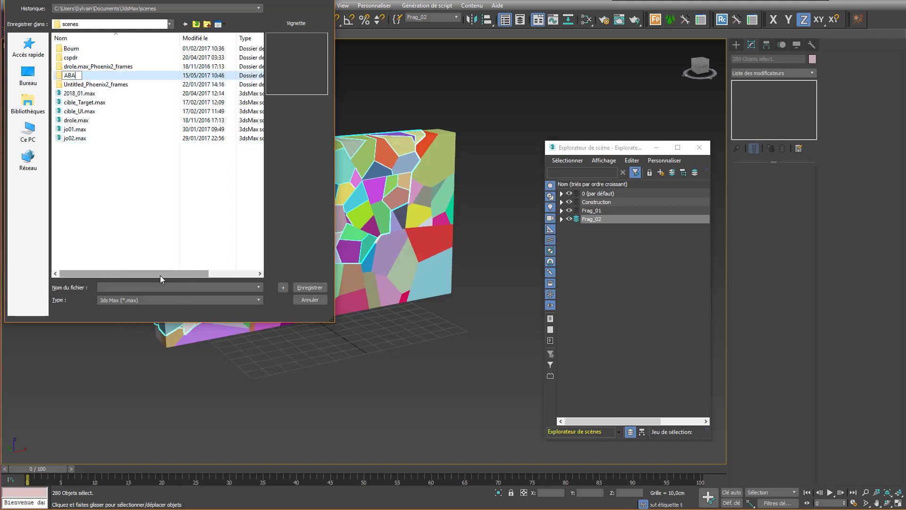
text(S7)
text(F)
key(BackSpace)
text(VPFp1)
key(BackSpace)
key(BackSpace)
key(Return)
key(Return)
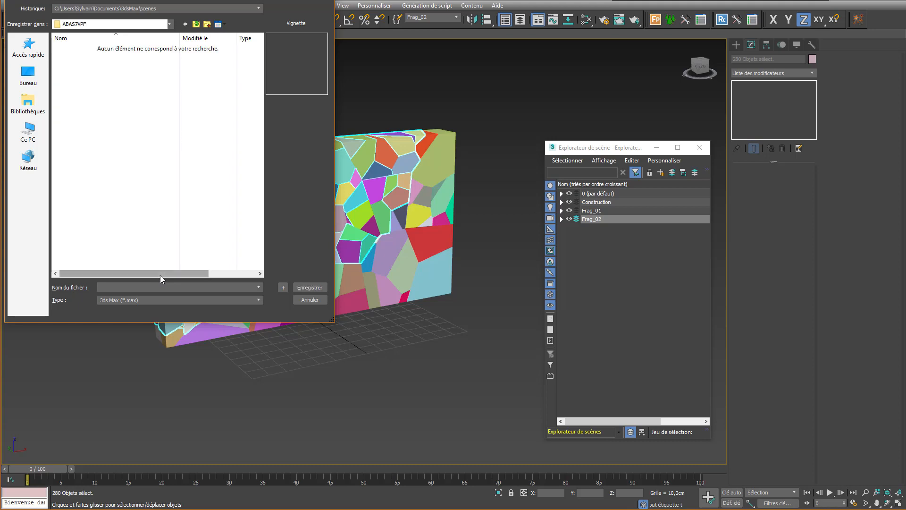
Step: Save the scene in the ABAS7VPF folder under the file name abas7vpfp1
click(149, 283)
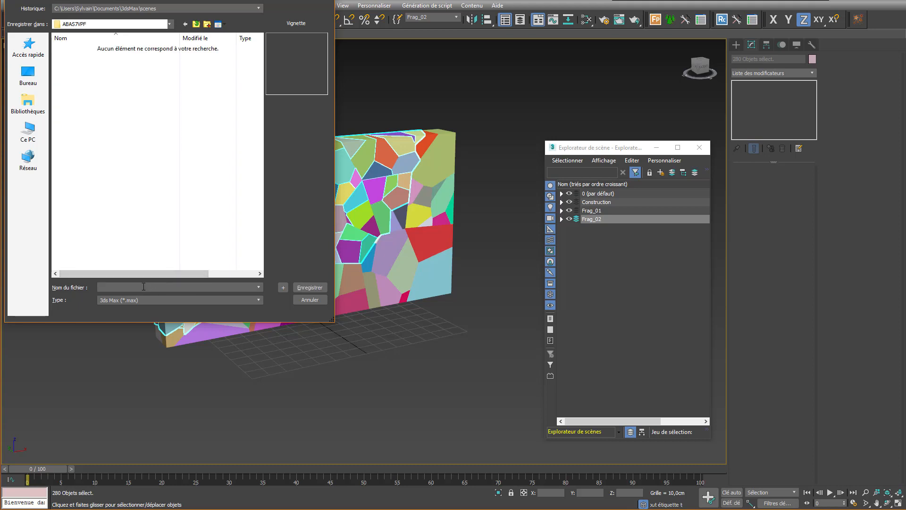
text(abas7vpfp1)
key(Return)
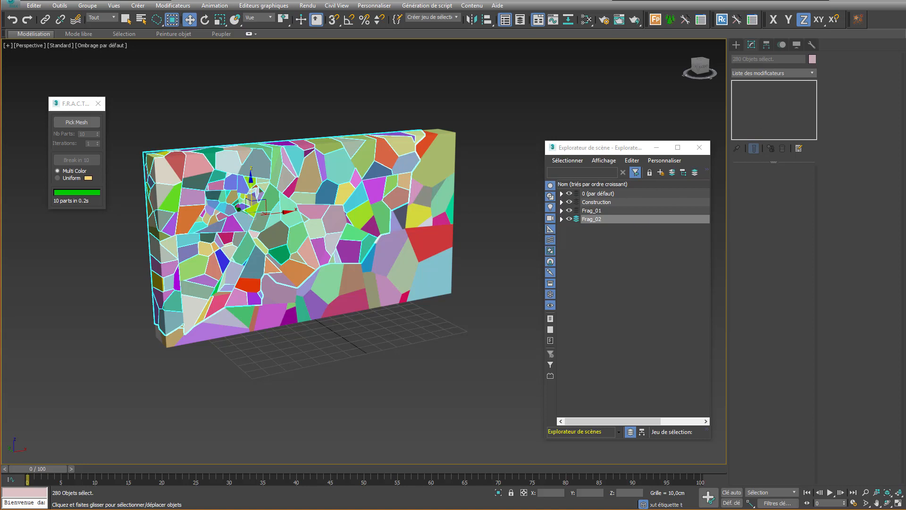
Step: Give the Frag_02 fragments a custom dark grey object colour and all the Frag_01 fragments a custom light grey one, then clear the selection
click(217, 428)
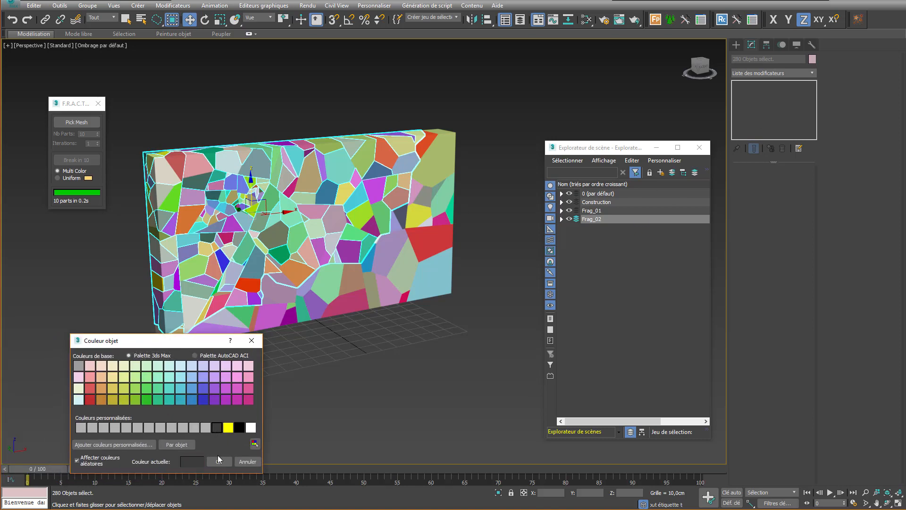
click(219, 460)
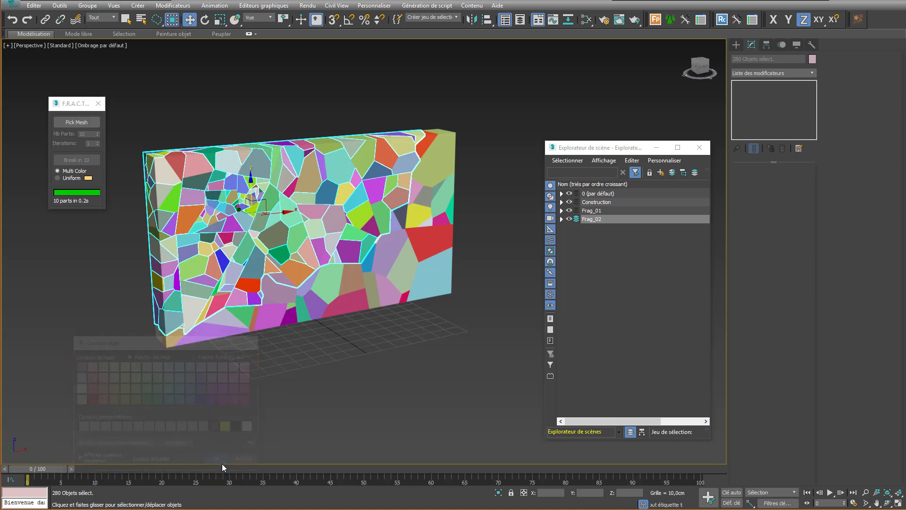
double_click(597, 214)
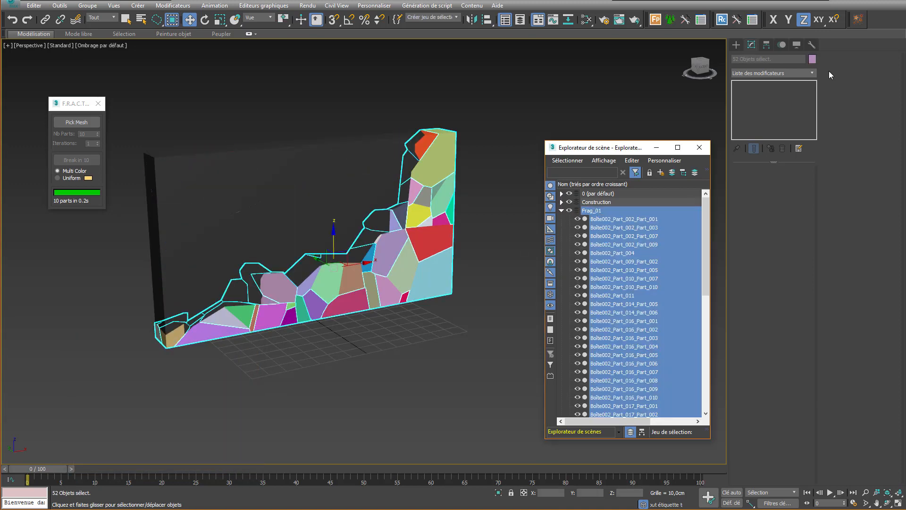
click(813, 59)
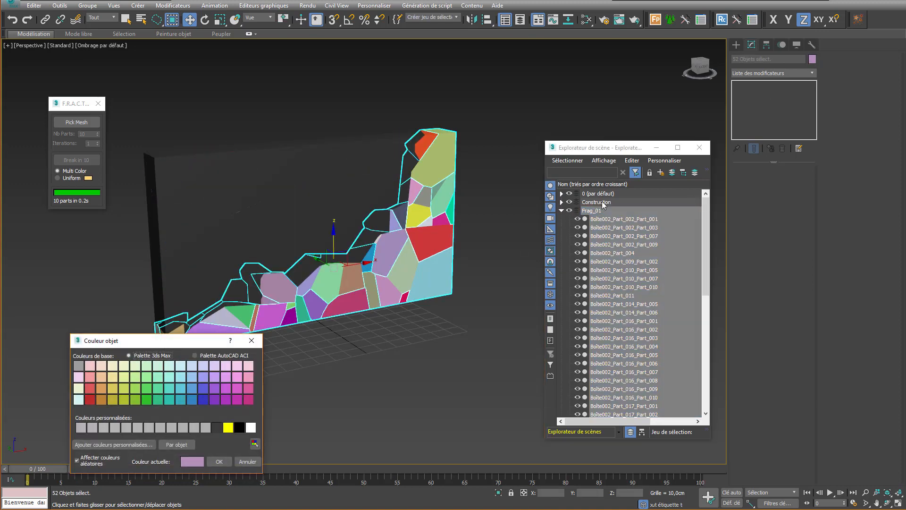
click(214, 429)
click(205, 426)
click(219, 462)
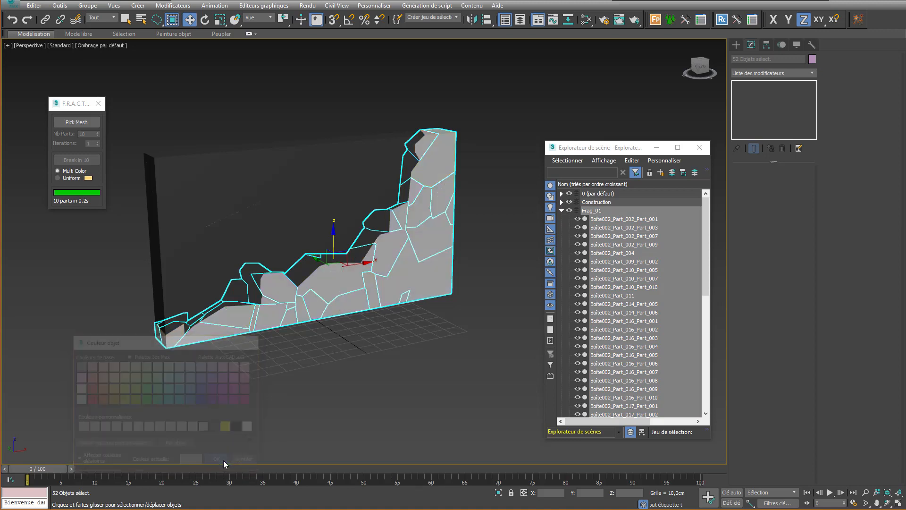
click(376, 390)
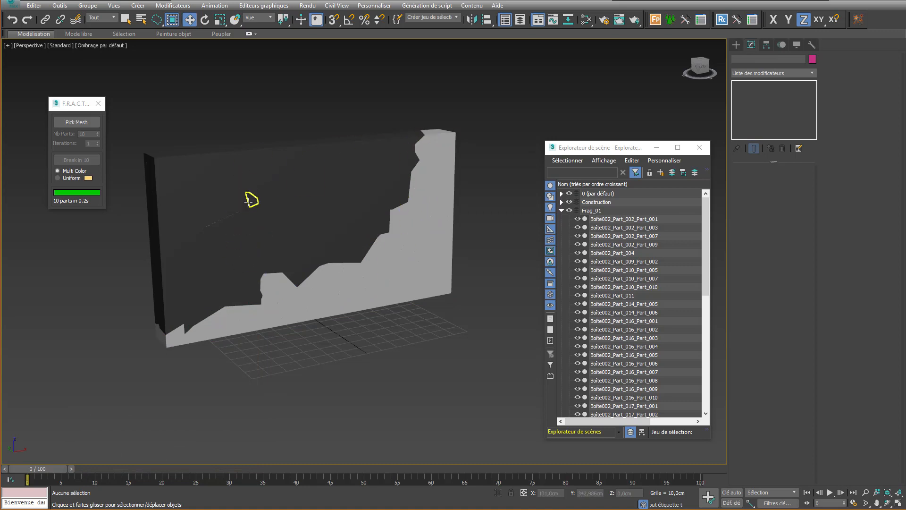
mouse_move(698, 69)
mouse_down()
mouse_move(774, 78)
mouse_move(720, 51)
mouse_move(670, 64)
mouse_move(683, 76)
mouse_move(687, 61)
mouse_move(670, 65)
mouse_up()
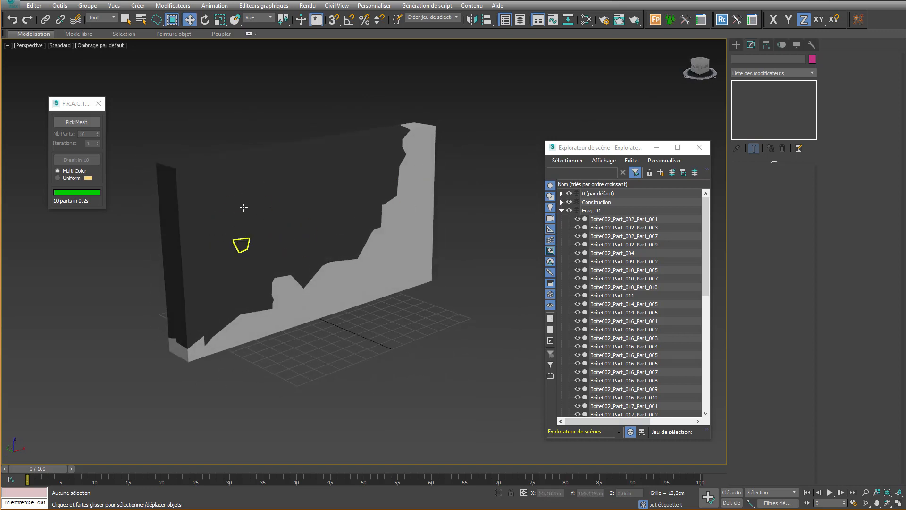